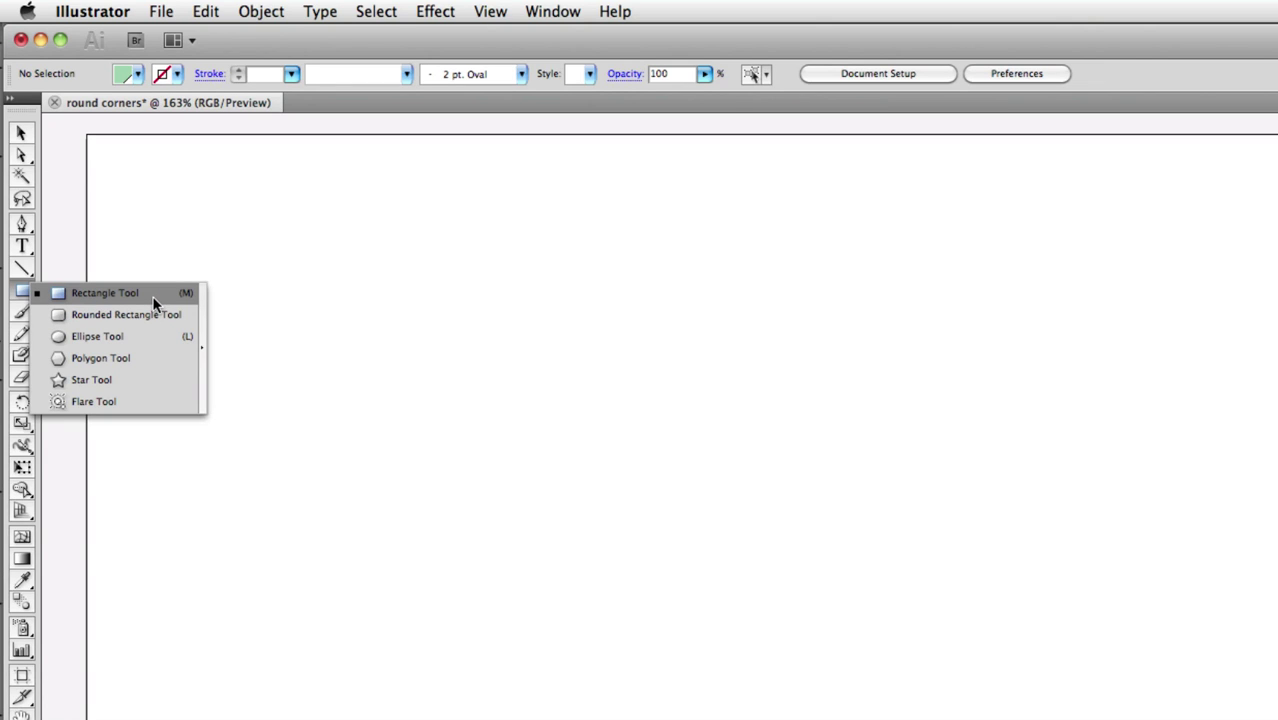
- Draw a large green-filled rectangle across the artboard with the Rectangle Tool
{"action": "left_click", "coordinate": [153, 298]}
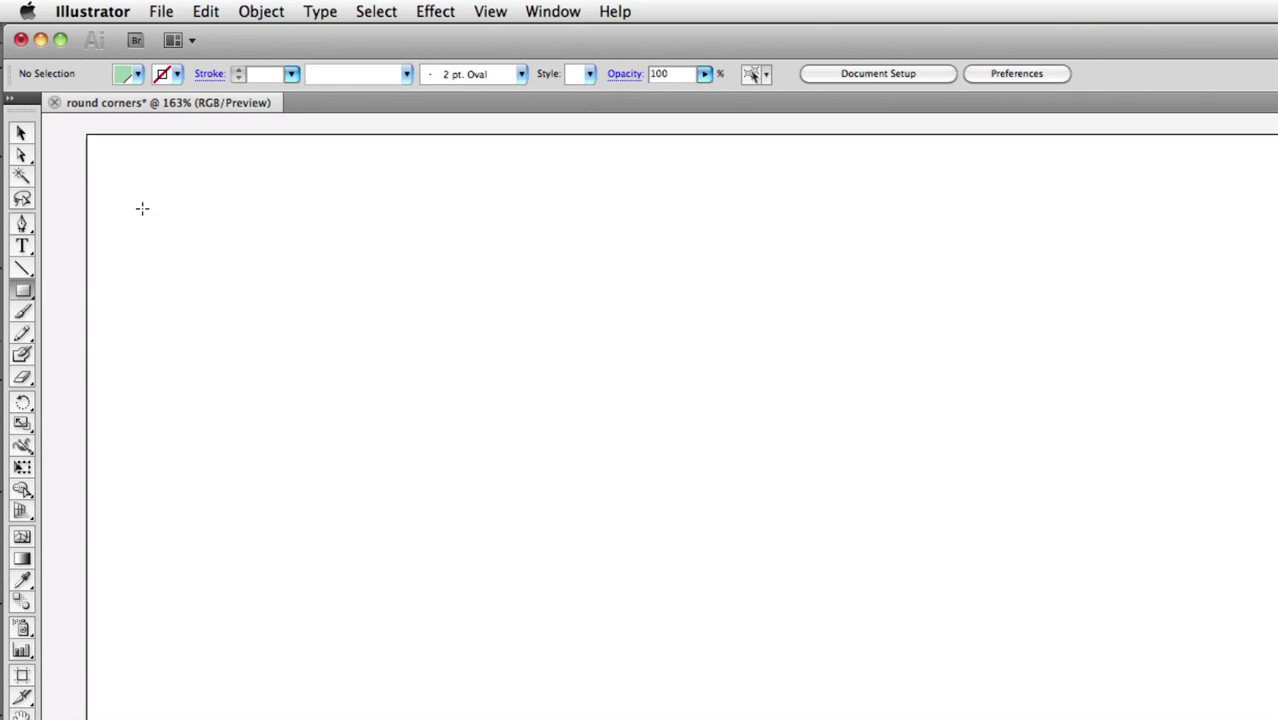
{"action": "left_click_drag", "start_coordinate": [143, 208], "coordinate": [745, 669]}
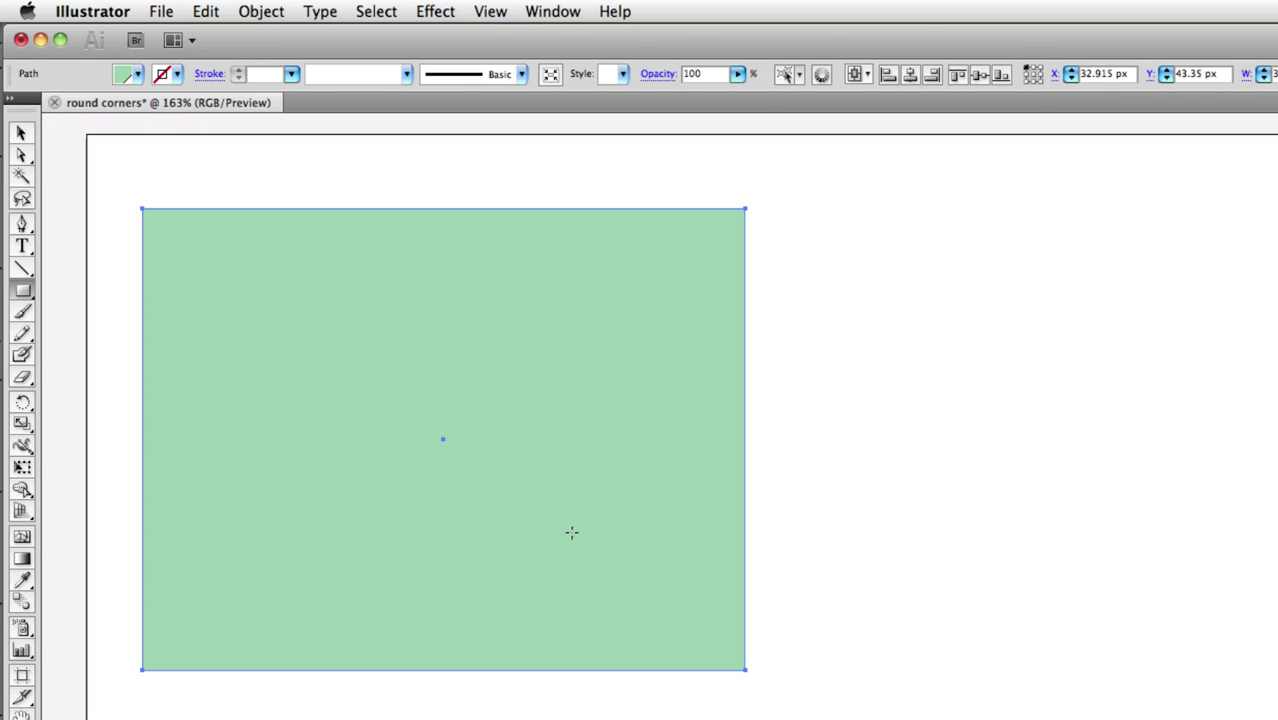
{"action": "left_click", "coordinate": [449, 18]}
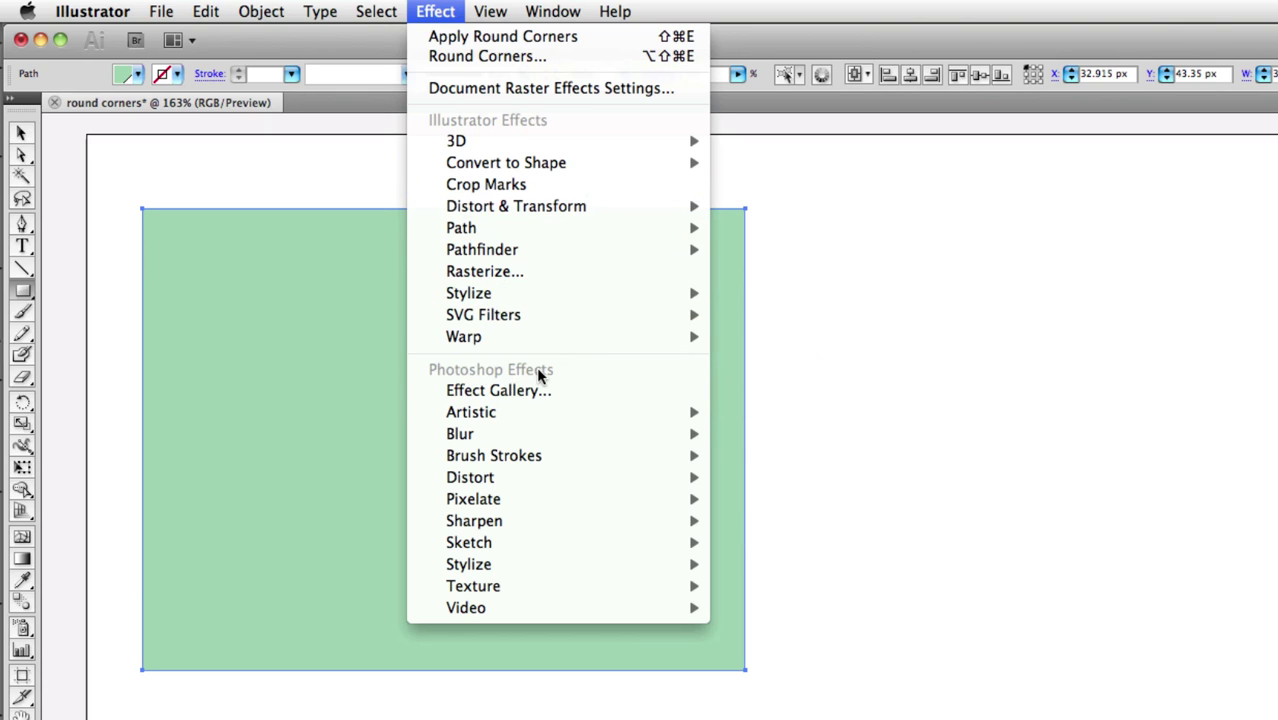
{"action": "mouse_move", "coordinate": [468, 293]}
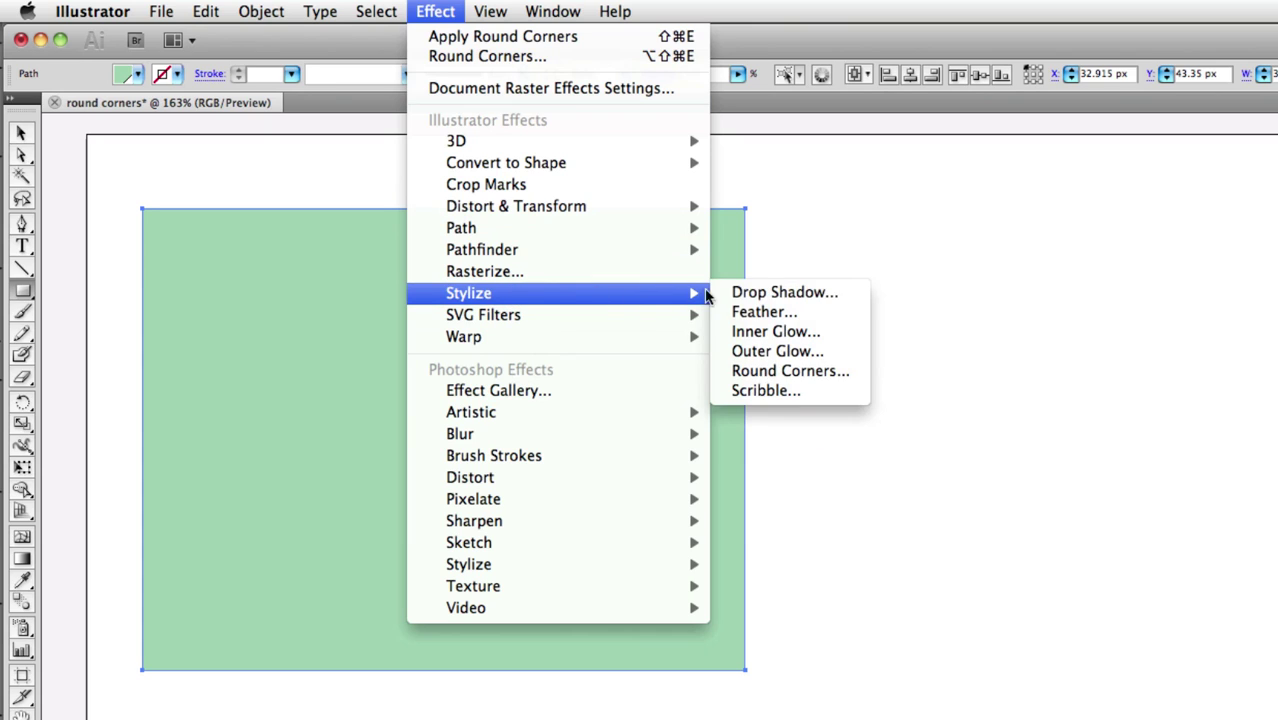
{"action": "left_click", "coordinate": [728, 372]}
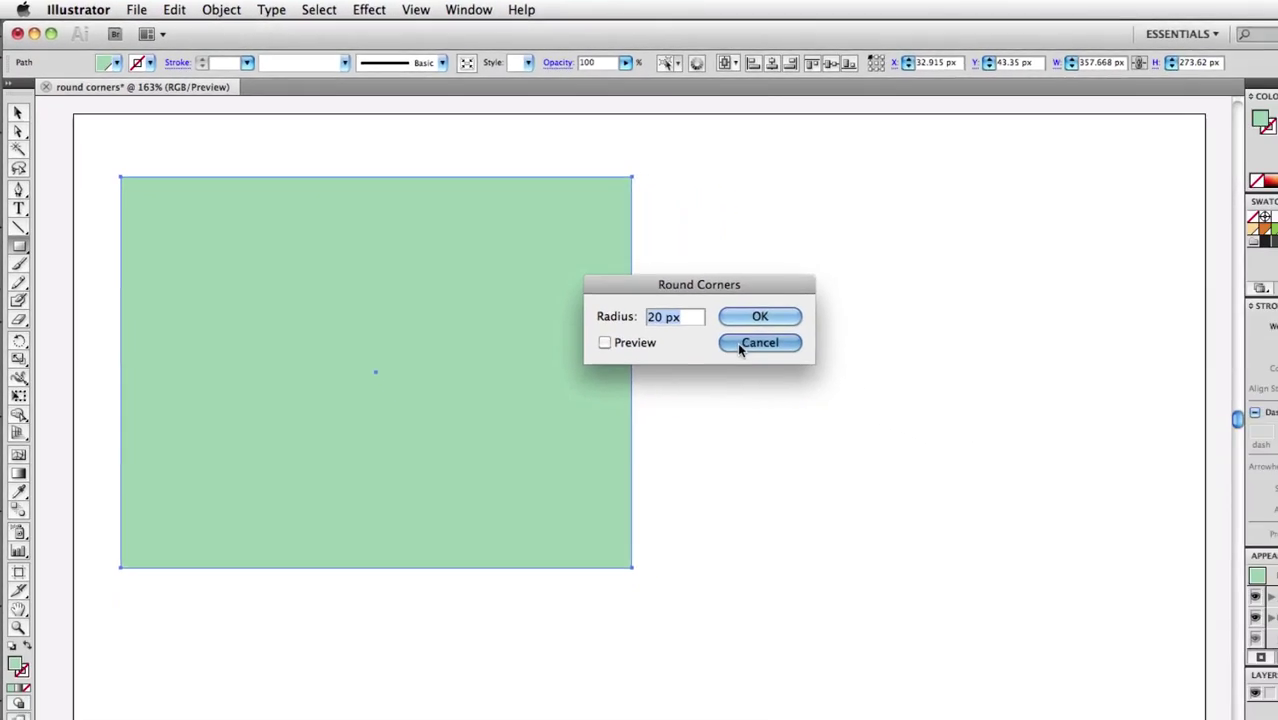
{"action": "left_click", "coordinate": [872, 408]}
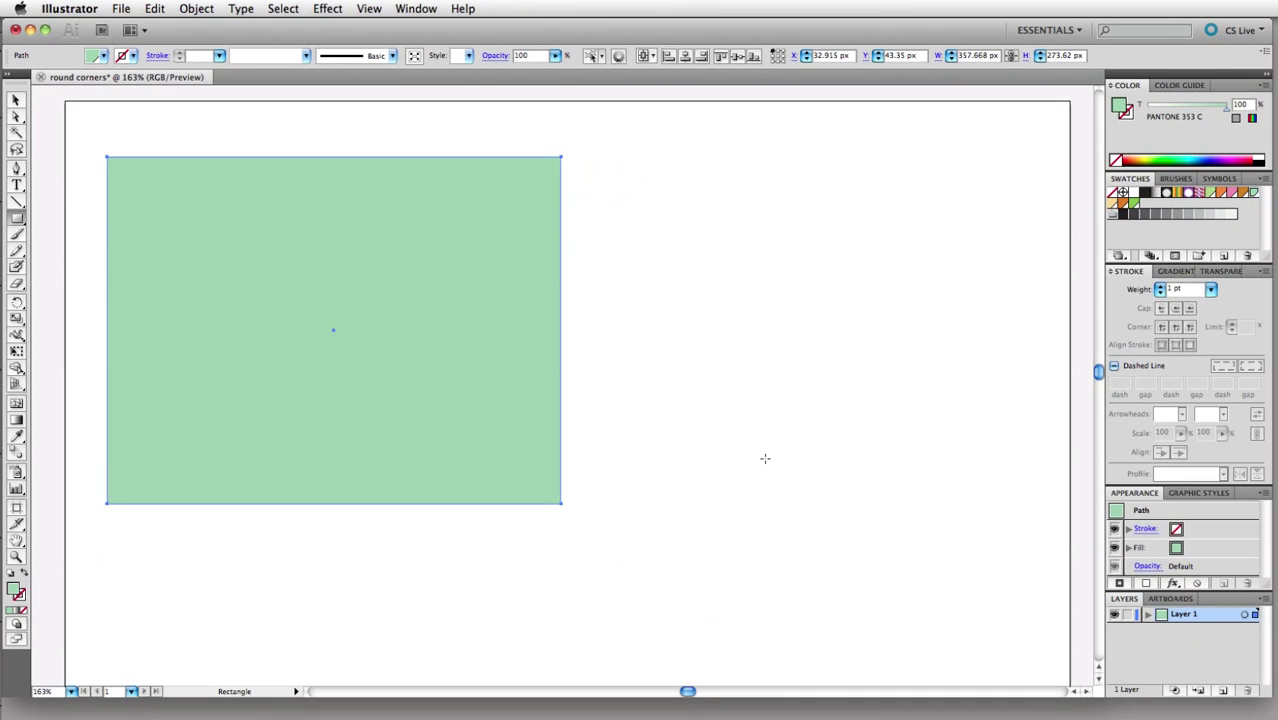
- Float the Appearance panel out of the right dock and enlarge it
{"action": "left_click_drag", "start_coordinate": [1153, 499], "coordinate": [636, 192]}
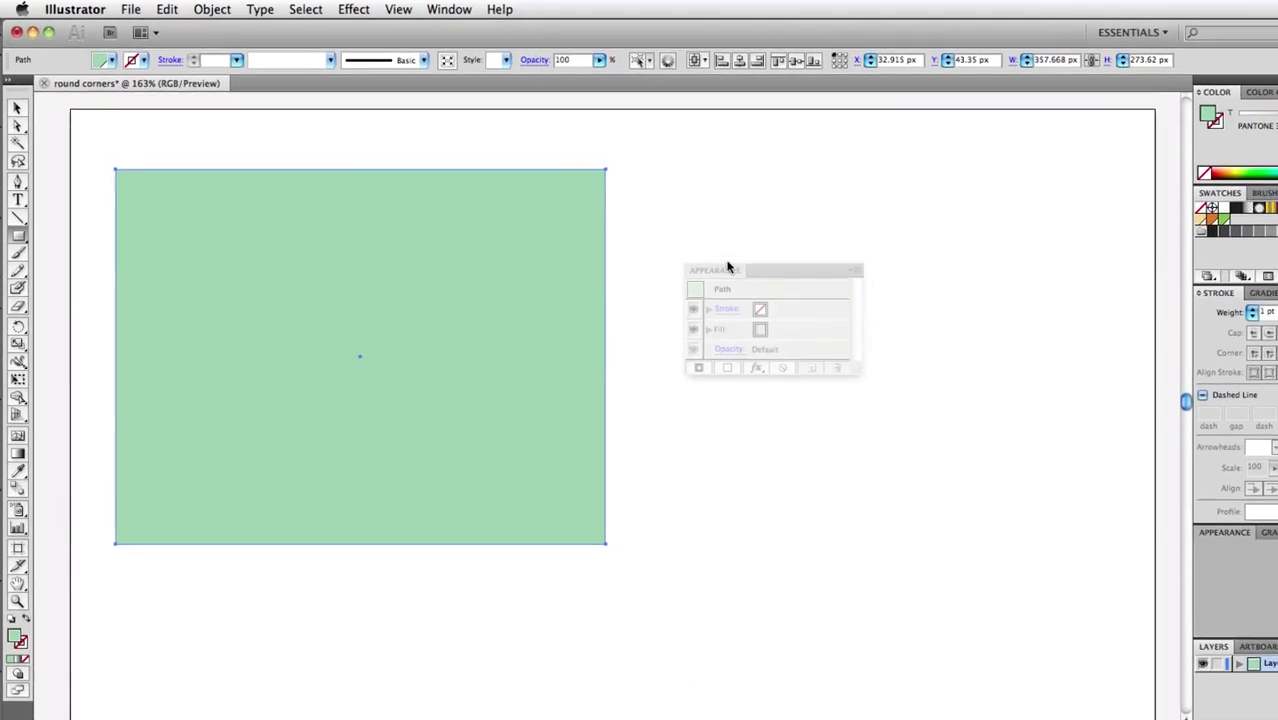
{"action": "left_click_drag", "start_coordinate": [766, 230], "coordinate": [768, 228]}
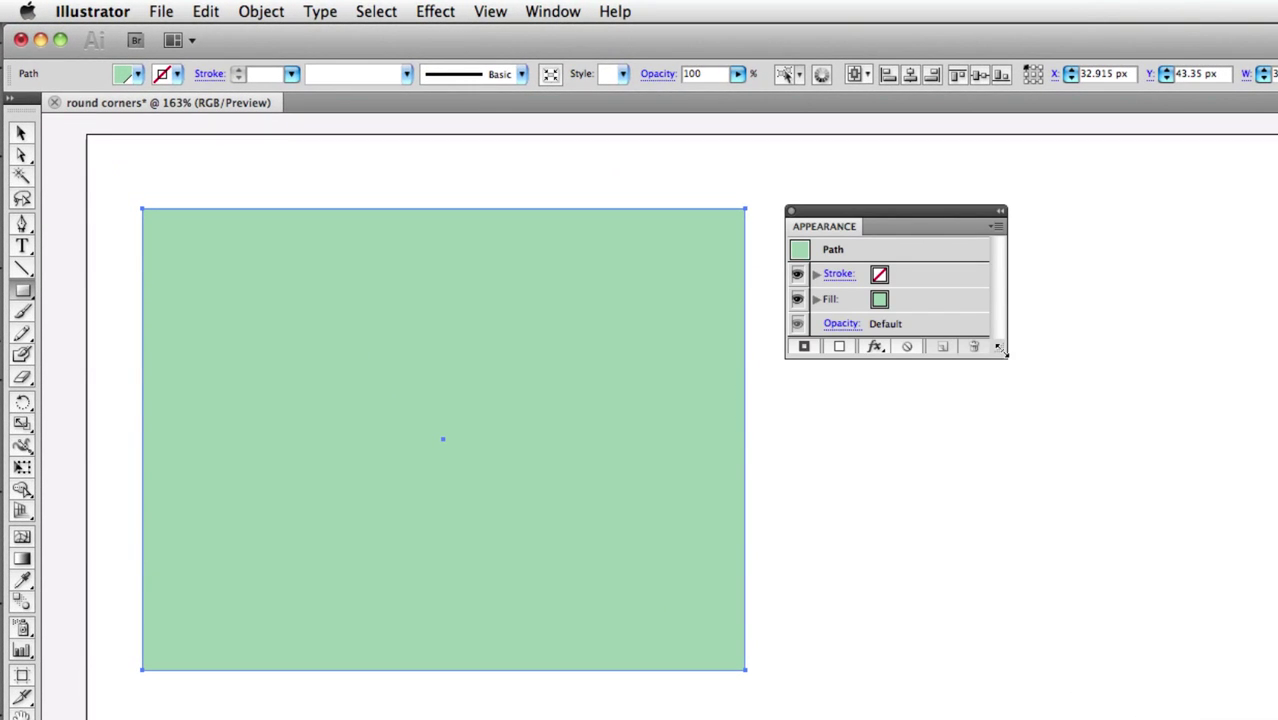
{"action": "left_click_drag", "start_coordinate": [998, 348], "coordinate": [1044, 497]}
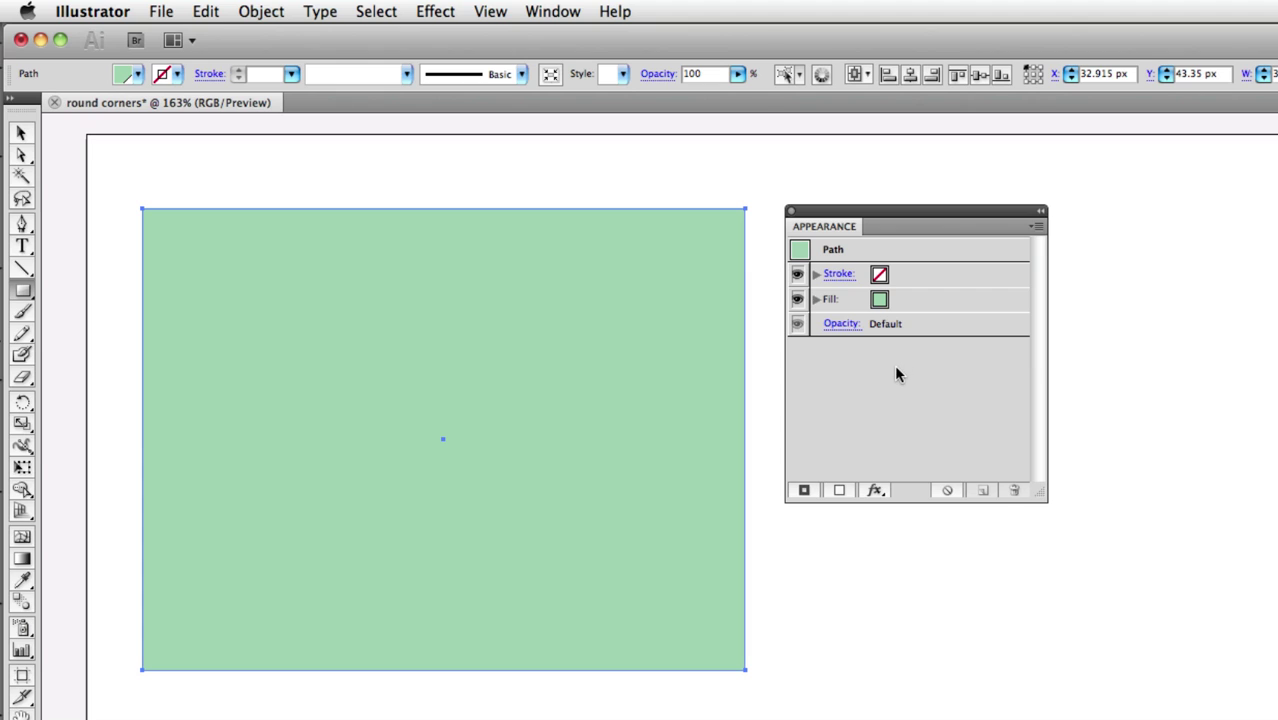
{"action": "left_click", "coordinate": [944, 300]}
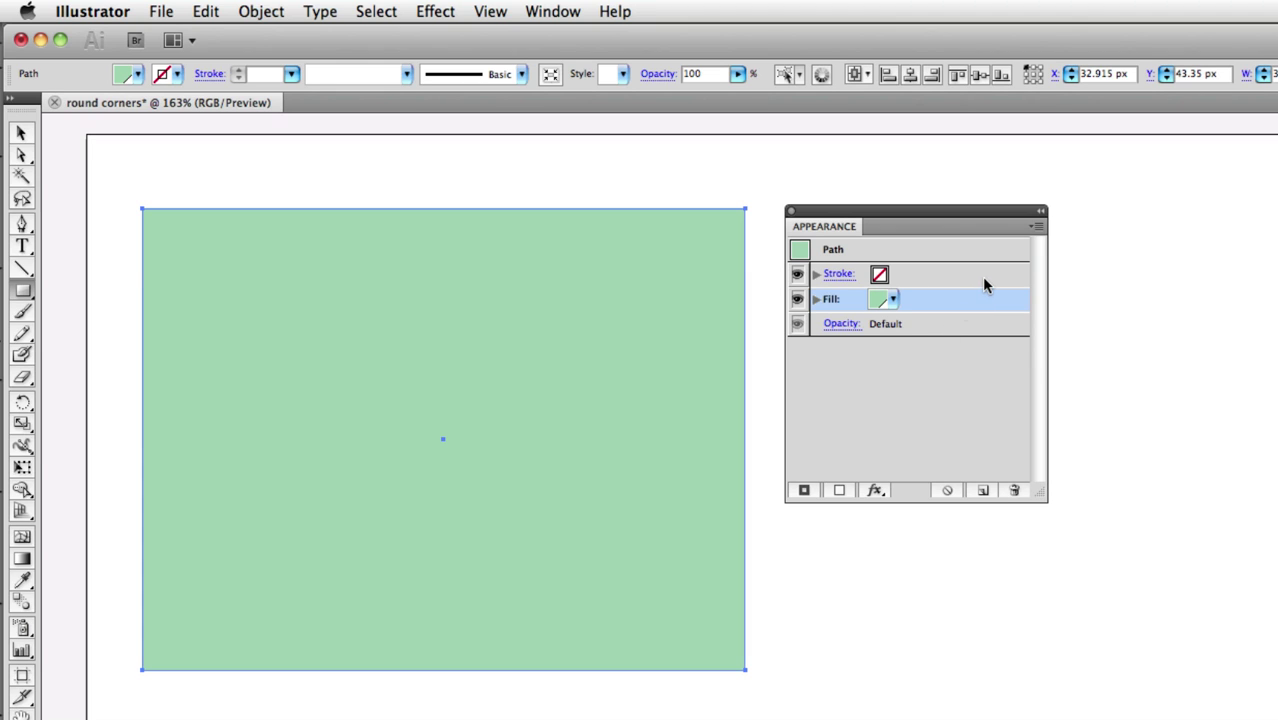
{"action": "left_click", "coordinate": [982, 276]}
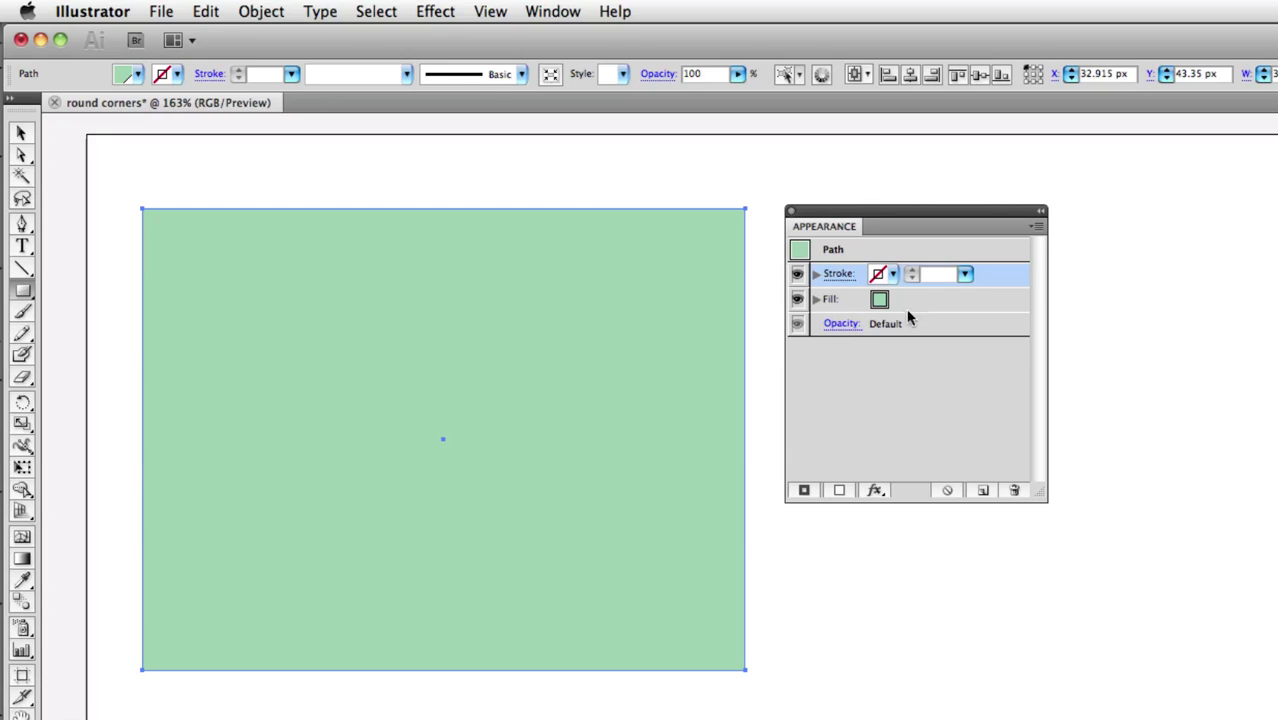
{"action": "left_click", "coordinate": [991, 299]}
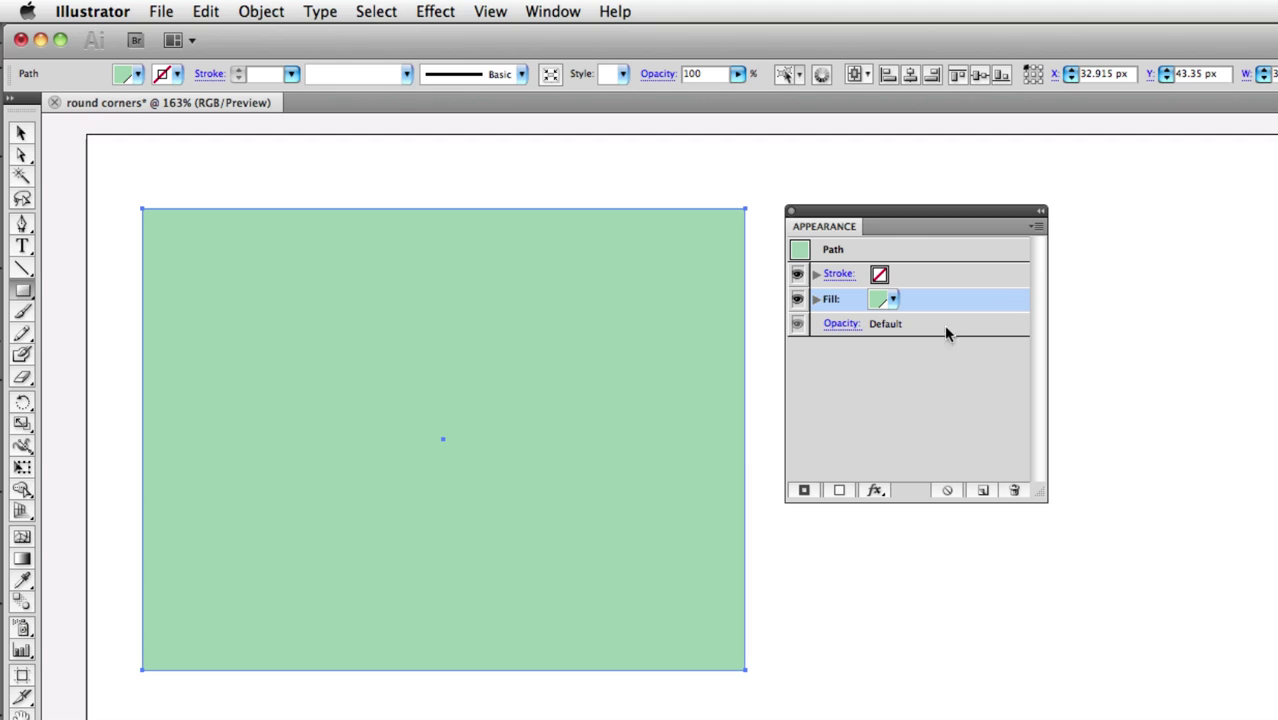
{"action": "left_click", "coordinate": [885, 374]}
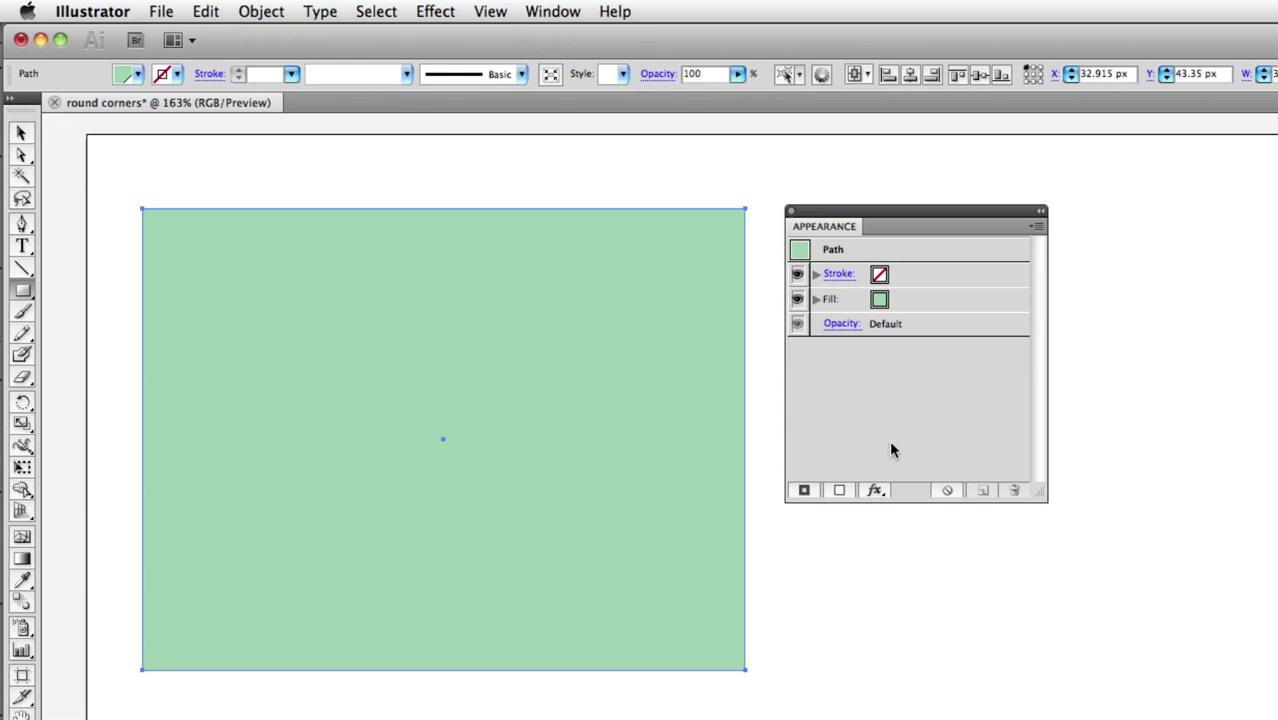
- Add a Stylize > Round Corners effect with a 12 px radius to the green rectangle
{"action": "left_click", "coordinate": [876, 490]}
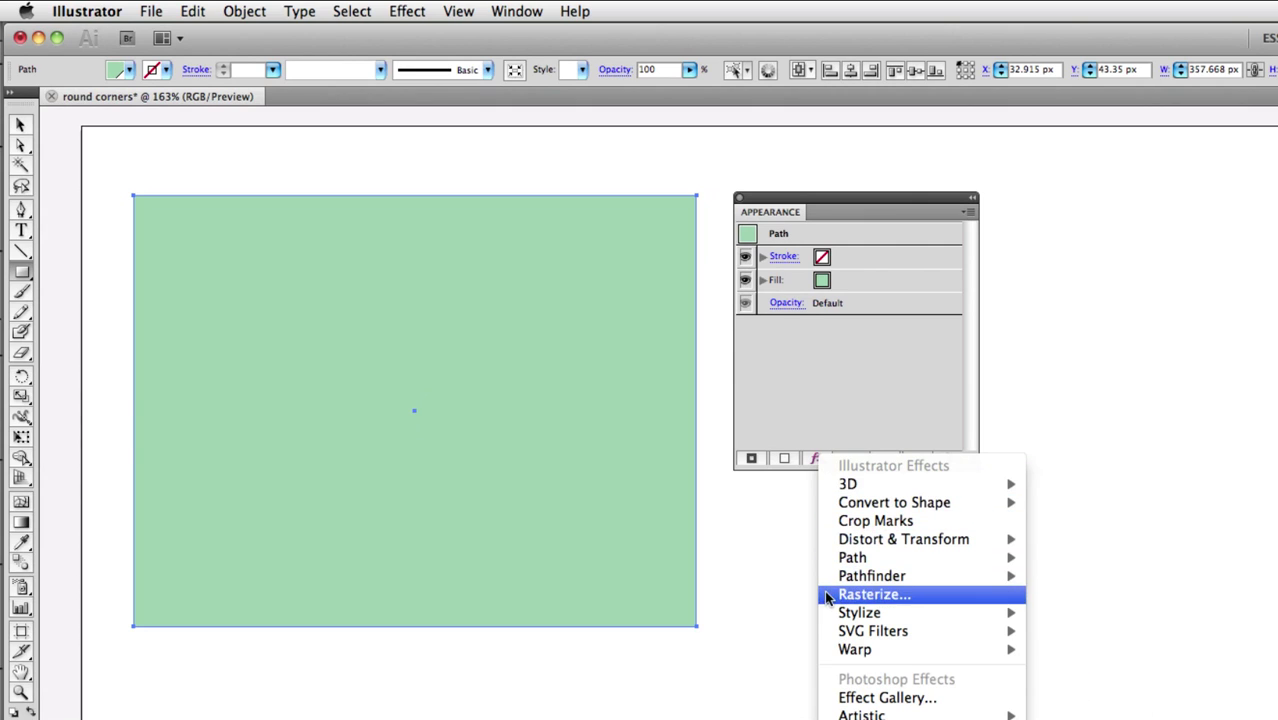
{"action": "mouse_move", "coordinate": [860, 612]}
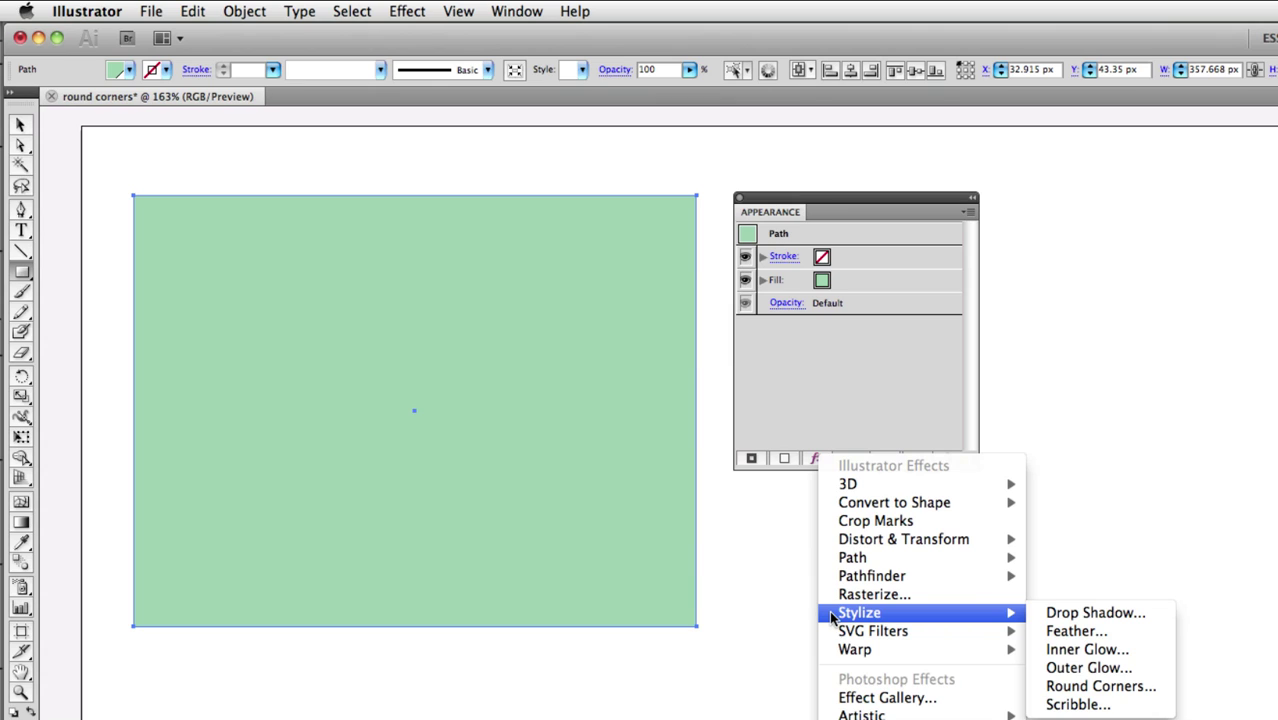
{"action": "left_click", "coordinate": [1167, 697]}
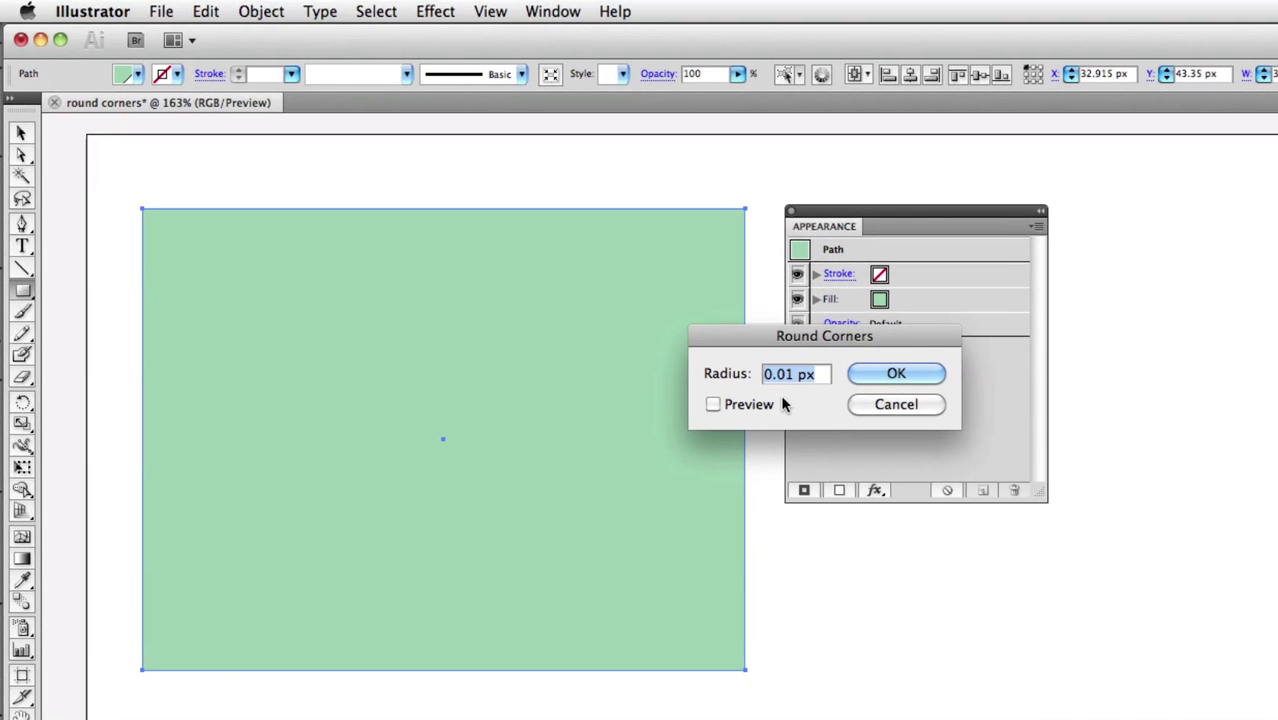
{"action": "left_click", "coordinate": [714, 404]}
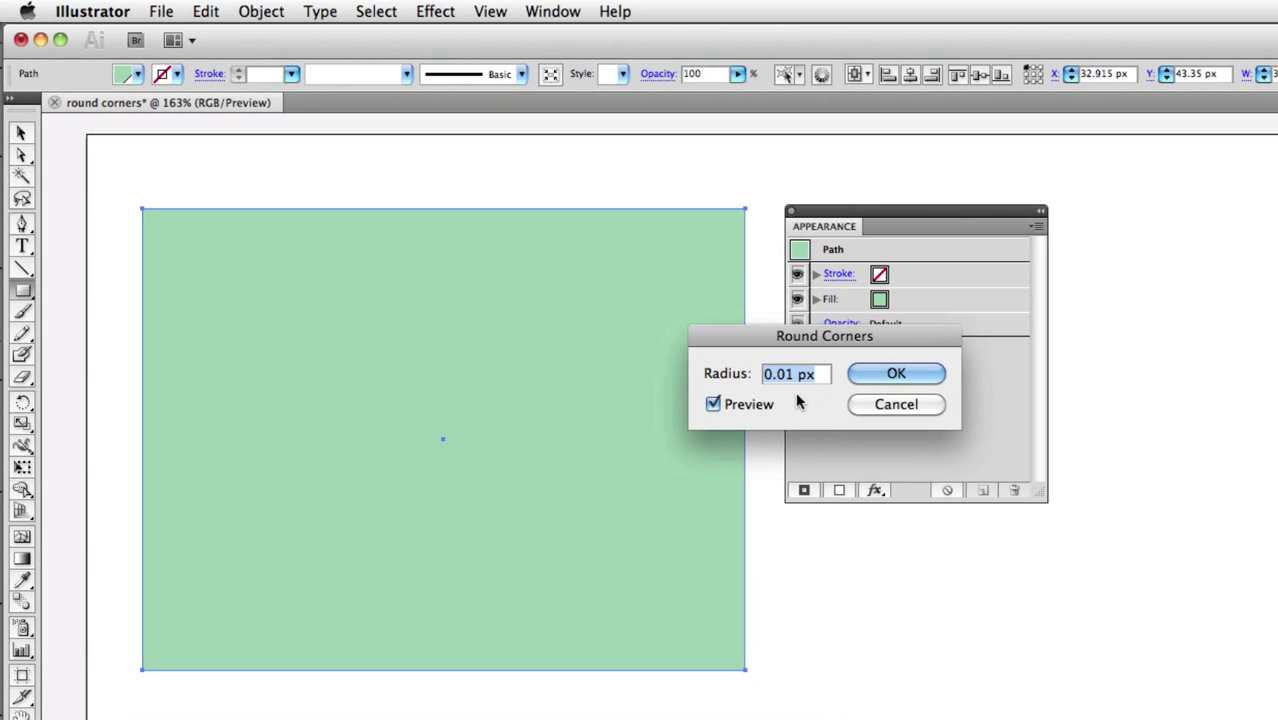
{"action": "type", "text": "12"}
{"action": "key", "text": "Tab"}
{"action": "left_click", "coordinate": [926, 371]}
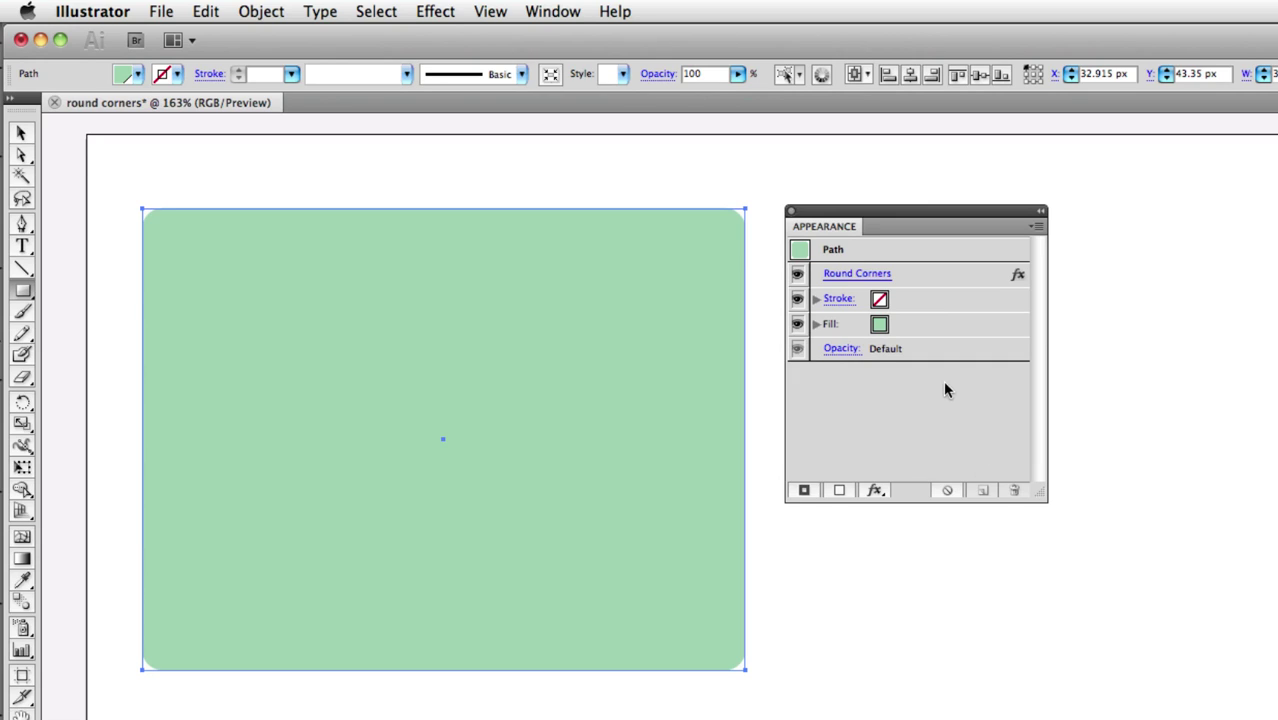
- Edit the green rectangle's Round Corners effect, raising the radius from 12 to 20 px
{"action": "left_click", "coordinate": [880, 279]}
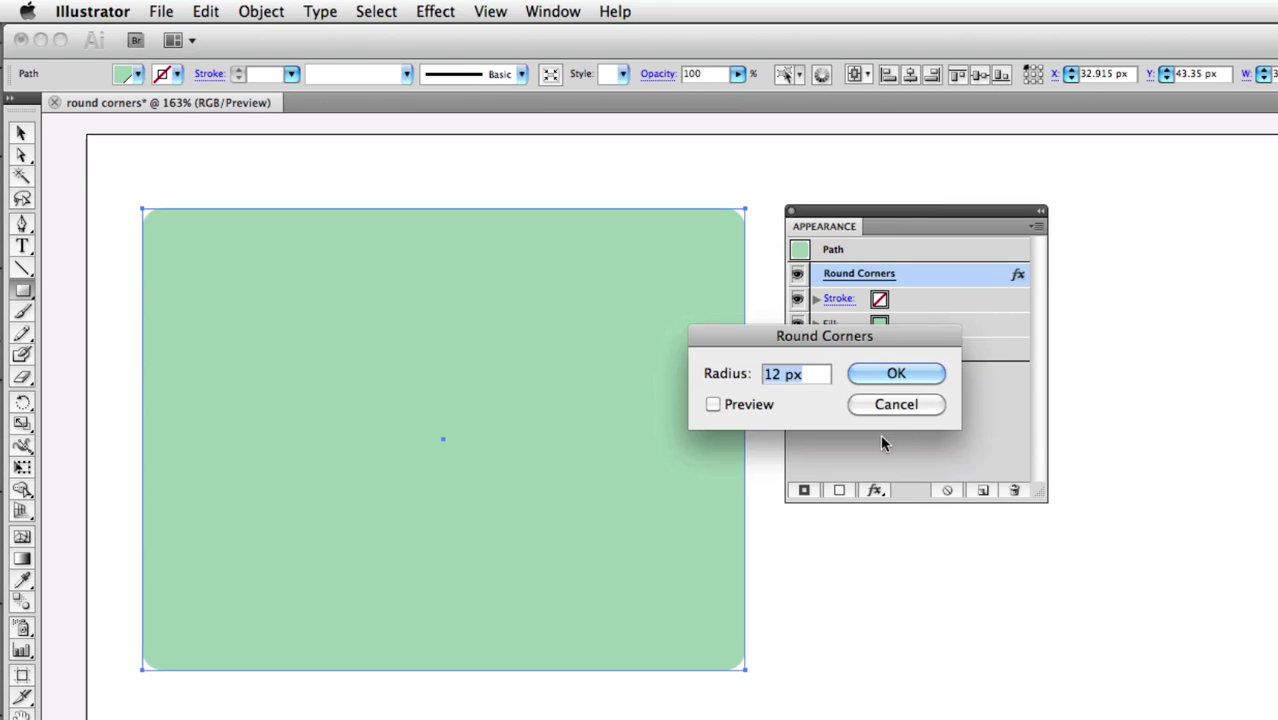
{"action": "left_click", "coordinate": [713, 406]}
{"action": "type", "text": "2"}
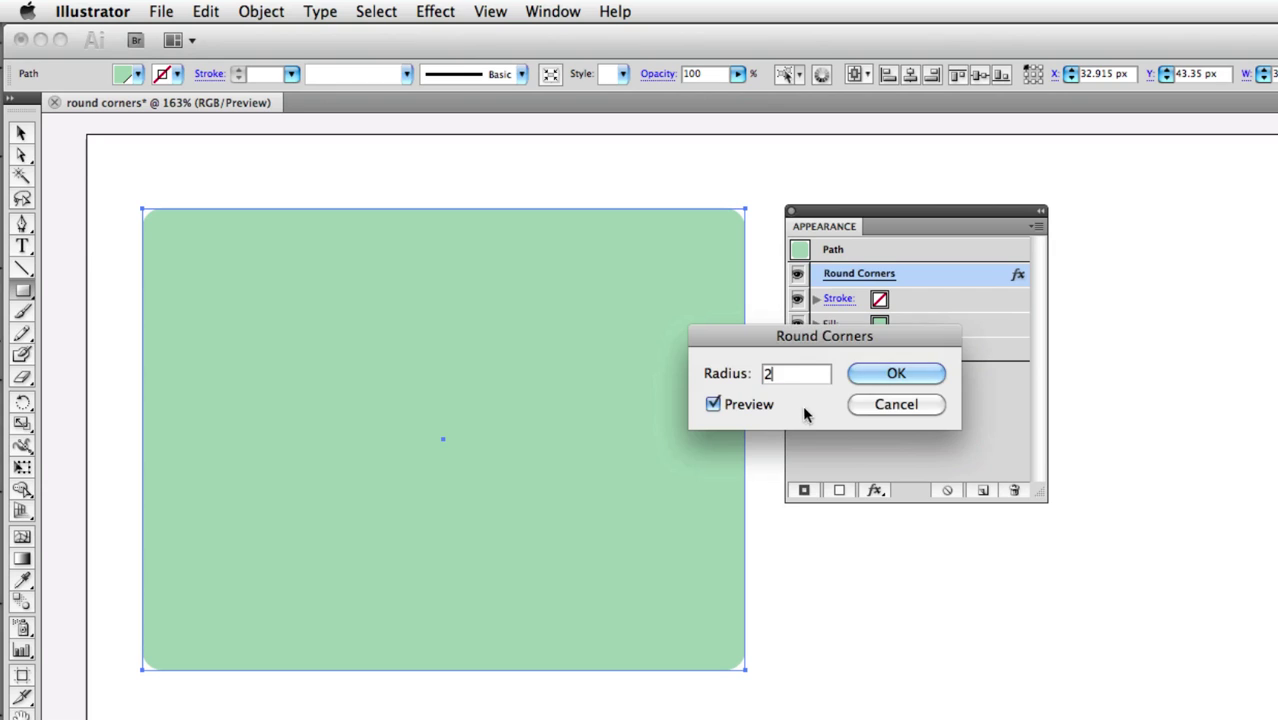
{"action": "type", "text": "0"}
{"action": "left_click", "coordinate": [896, 373]}
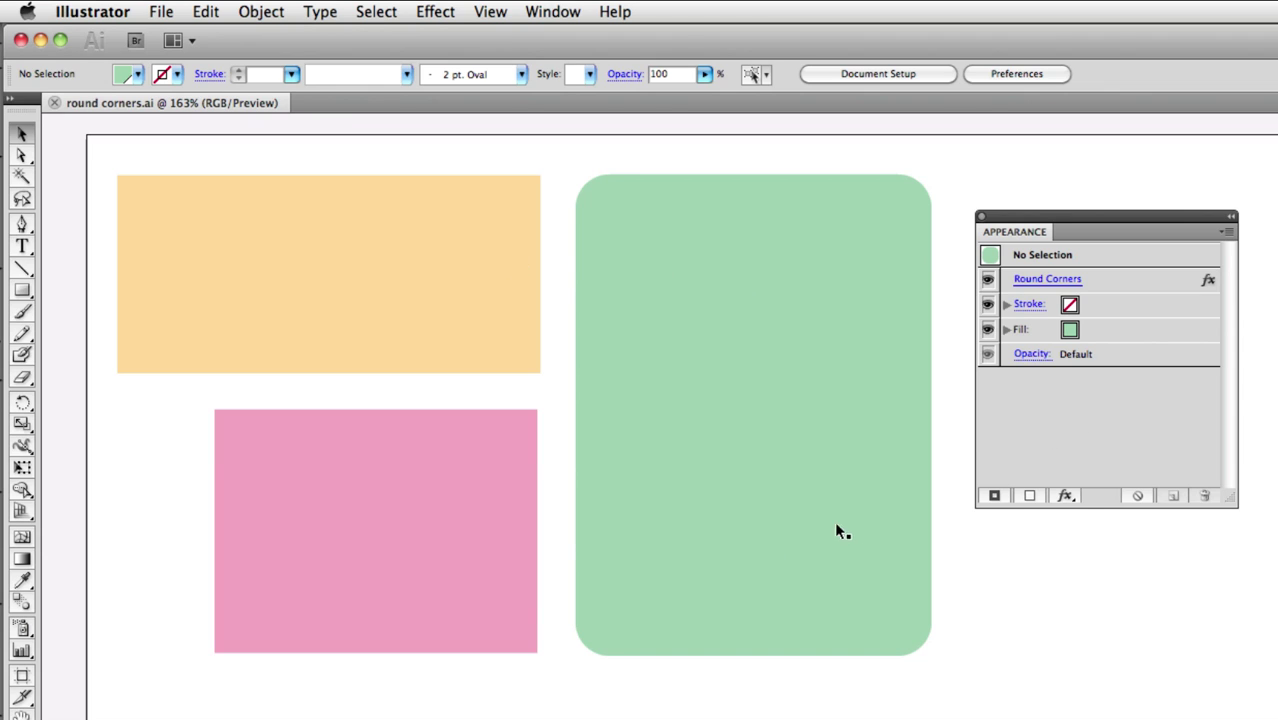
{"action": "mouse_move", "coordinate": [90, 291]}
{"action": "left_mouse_down"}
{"action": "mouse_move", "coordinate": [254, 488]}
{"action": "mouse_move", "coordinate": [472, 597]}
{"action": "left_mouse_up"}
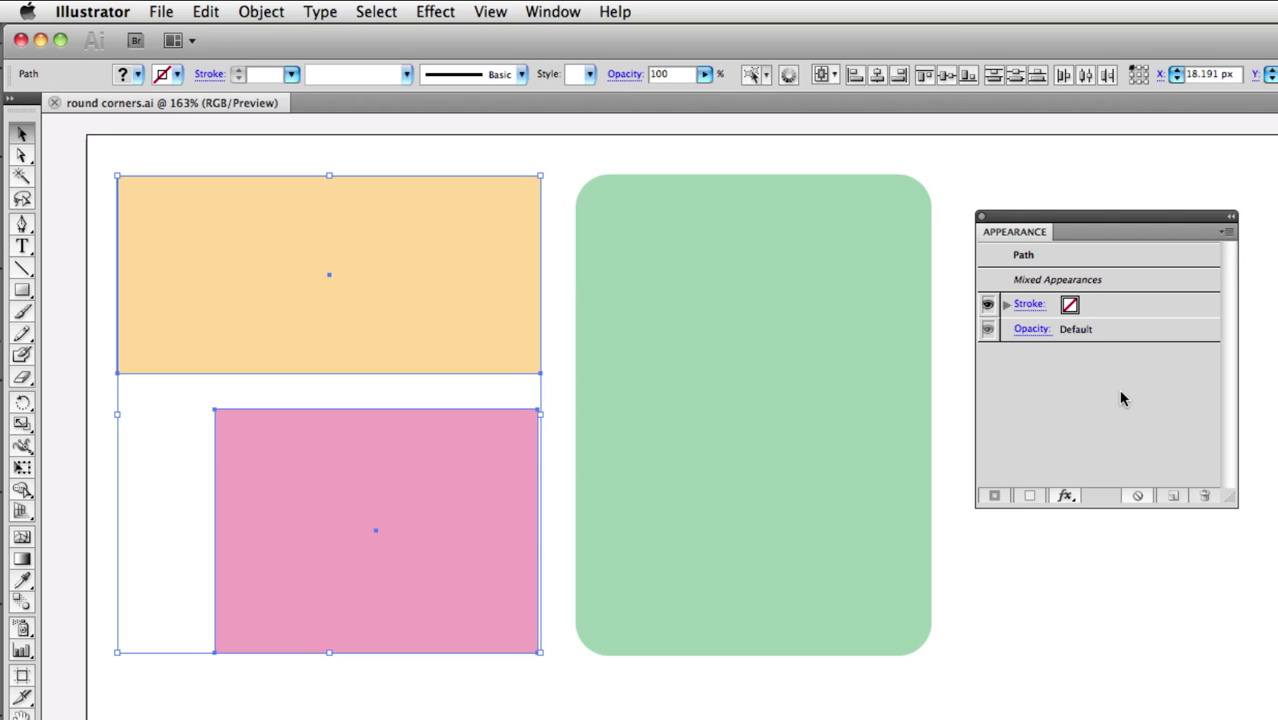
{"action": "left_click", "coordinate": [924, 432]}
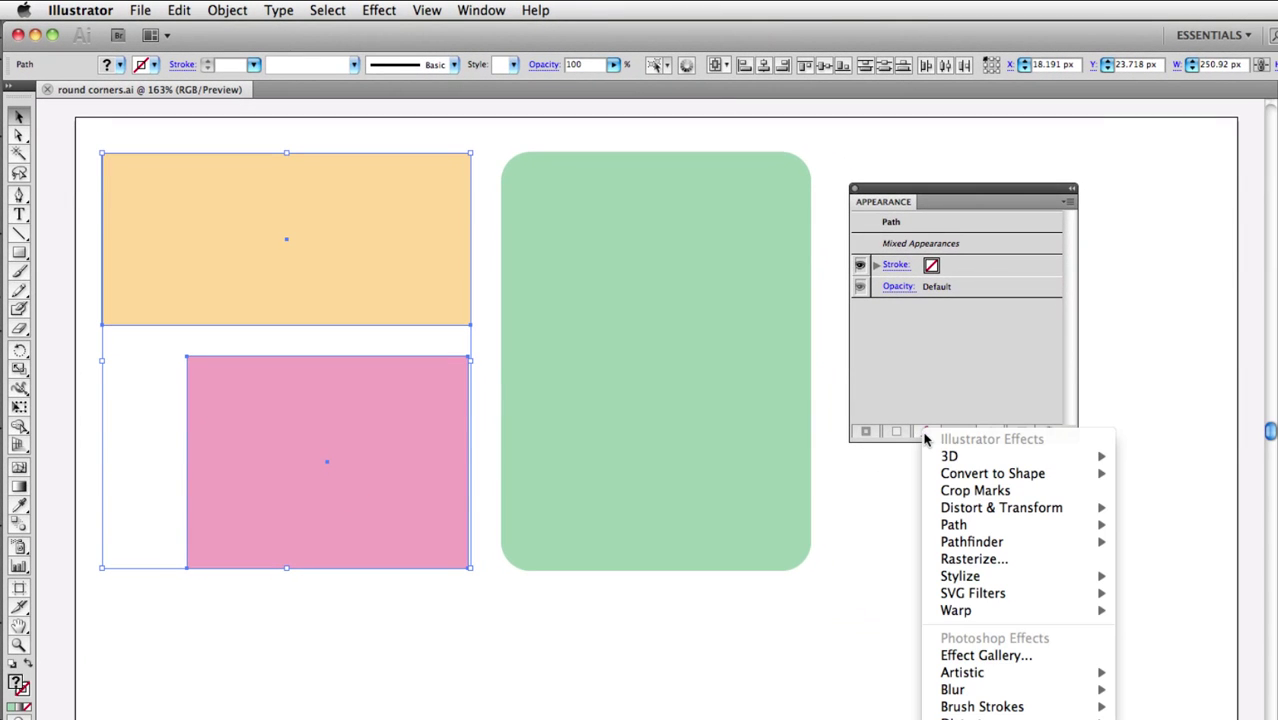
{"action": "mouse_move", "coordinate": [960, 576]}
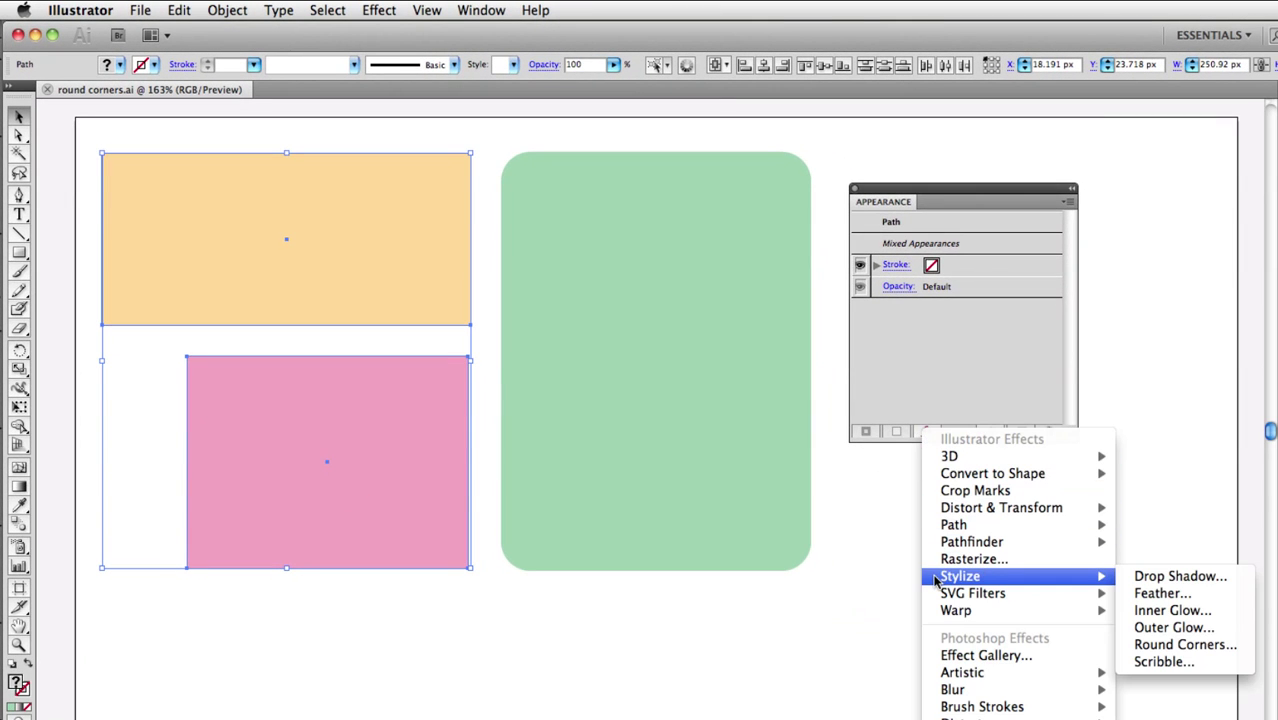
{"action": "left_click", "coordinate": [1160, 645]}
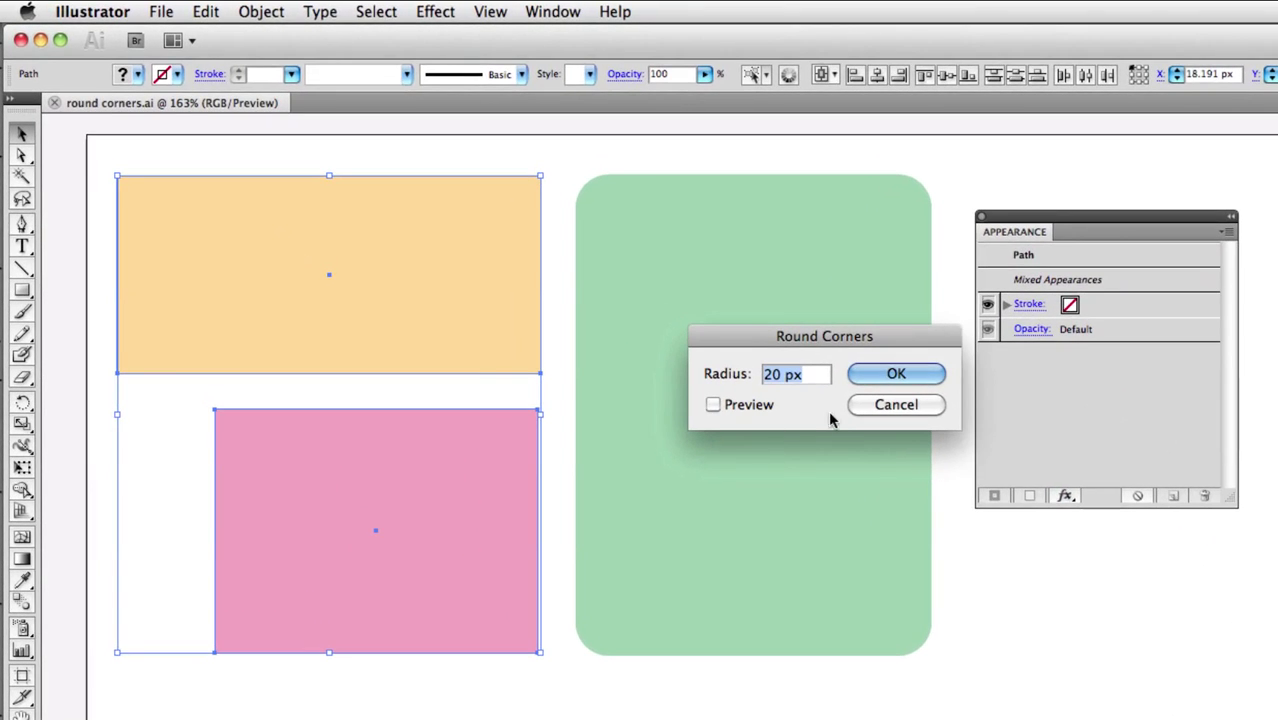
{"action": "left_click", "coordinate": [917, 372]}
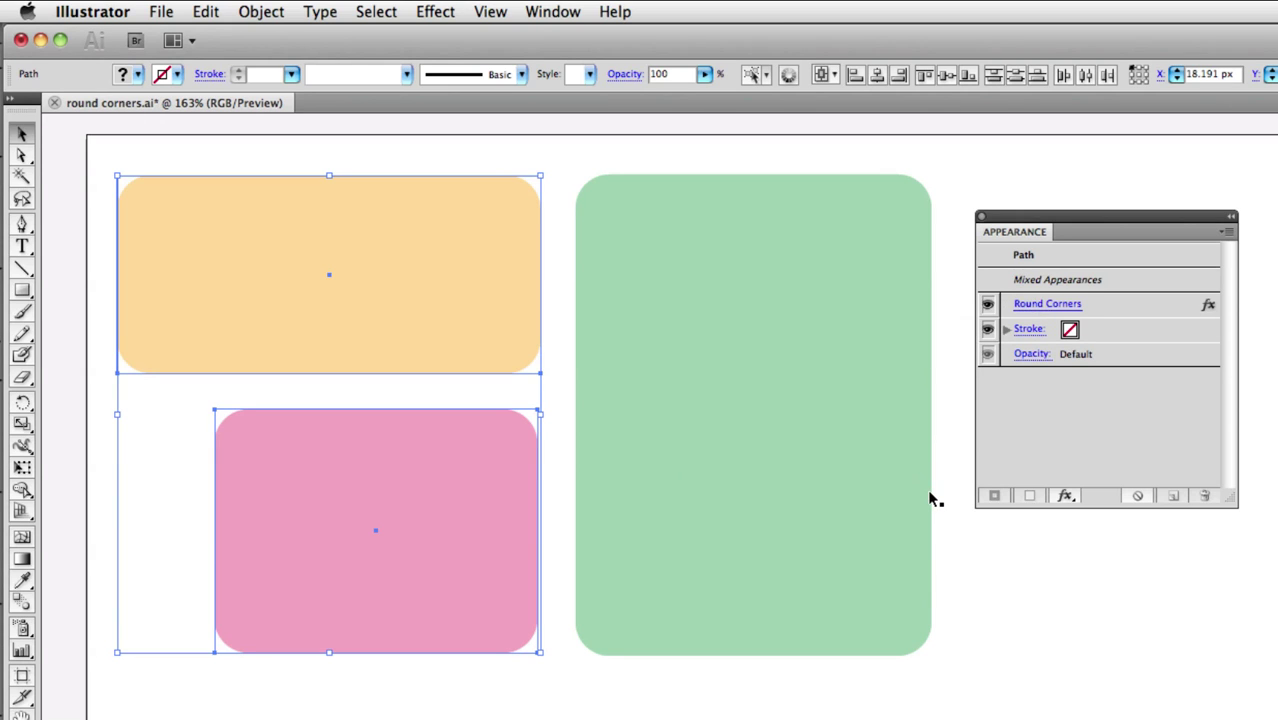
{"action": "key", "text": "ctrl+z"}
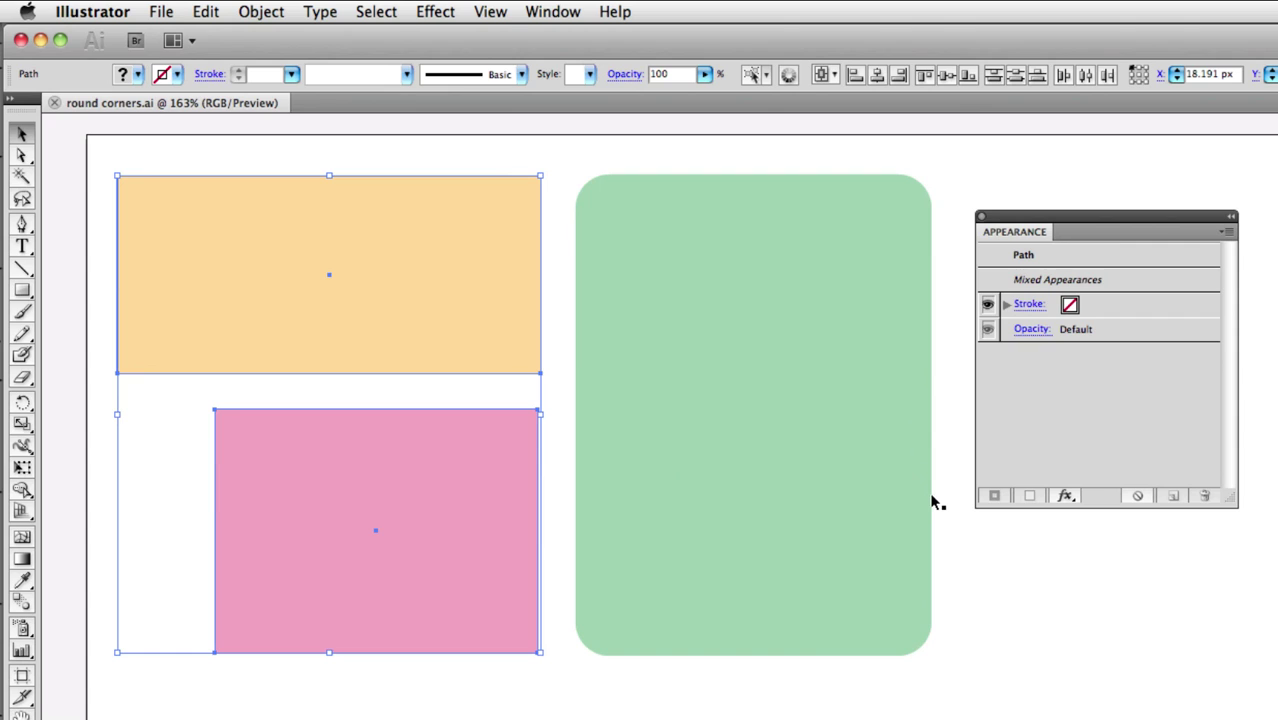
- Apply the last-used Round Corners effect to the selected orange and pink rectangles
{"action": "left_click", "coordinate": [418, 14]}
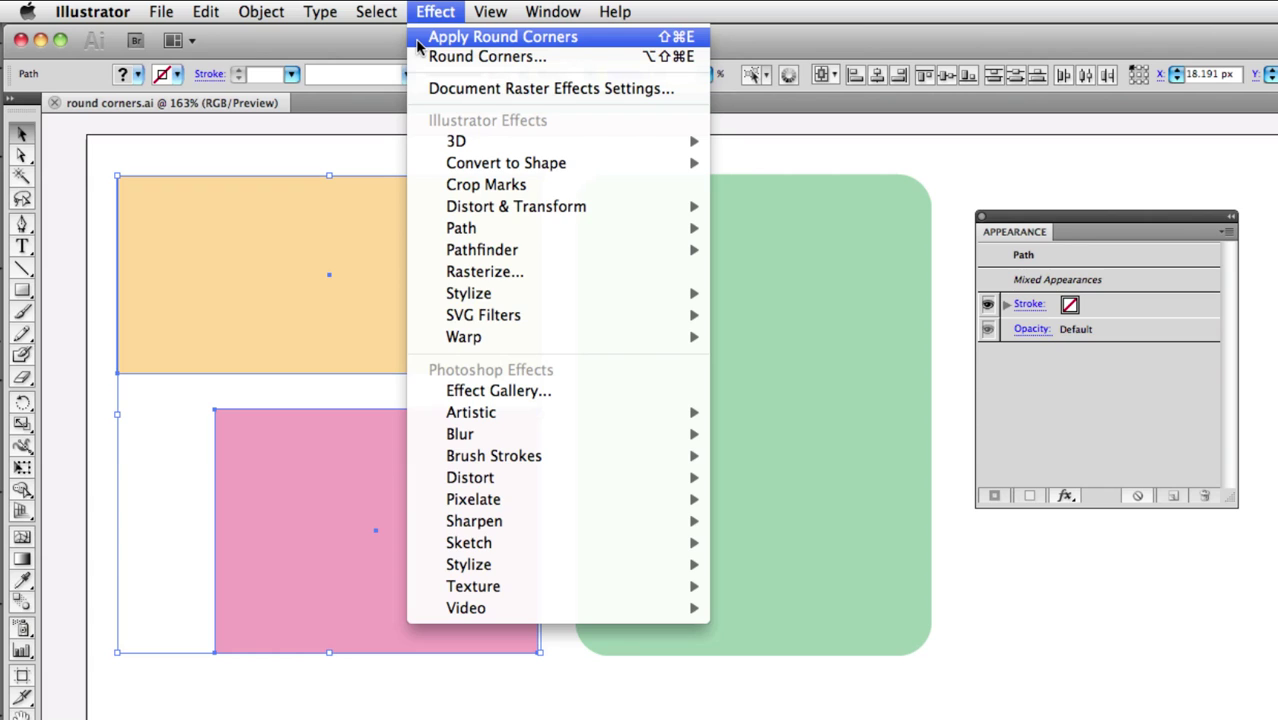
{"action": "left_click", "coordinate": [418, 42]}
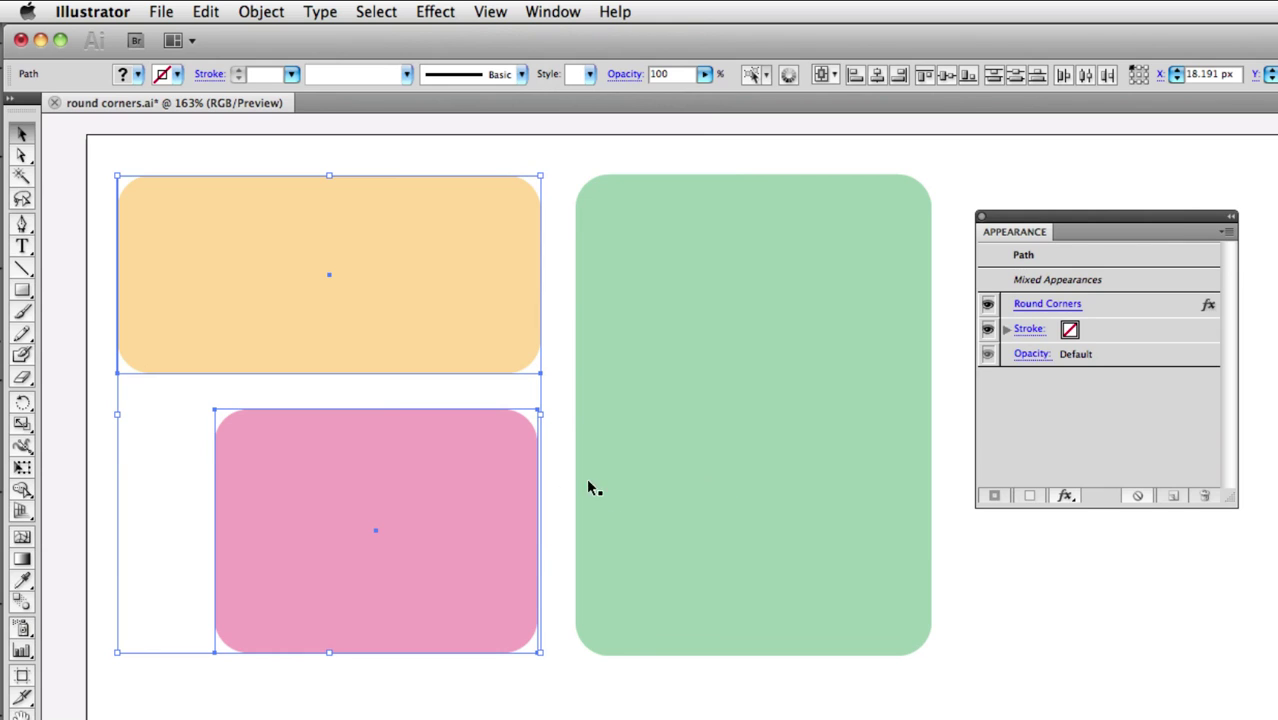
{"action": "left_click", "coordinate": [506, 391]}
{"action": "left_click", "coordinate": [498, 422]}
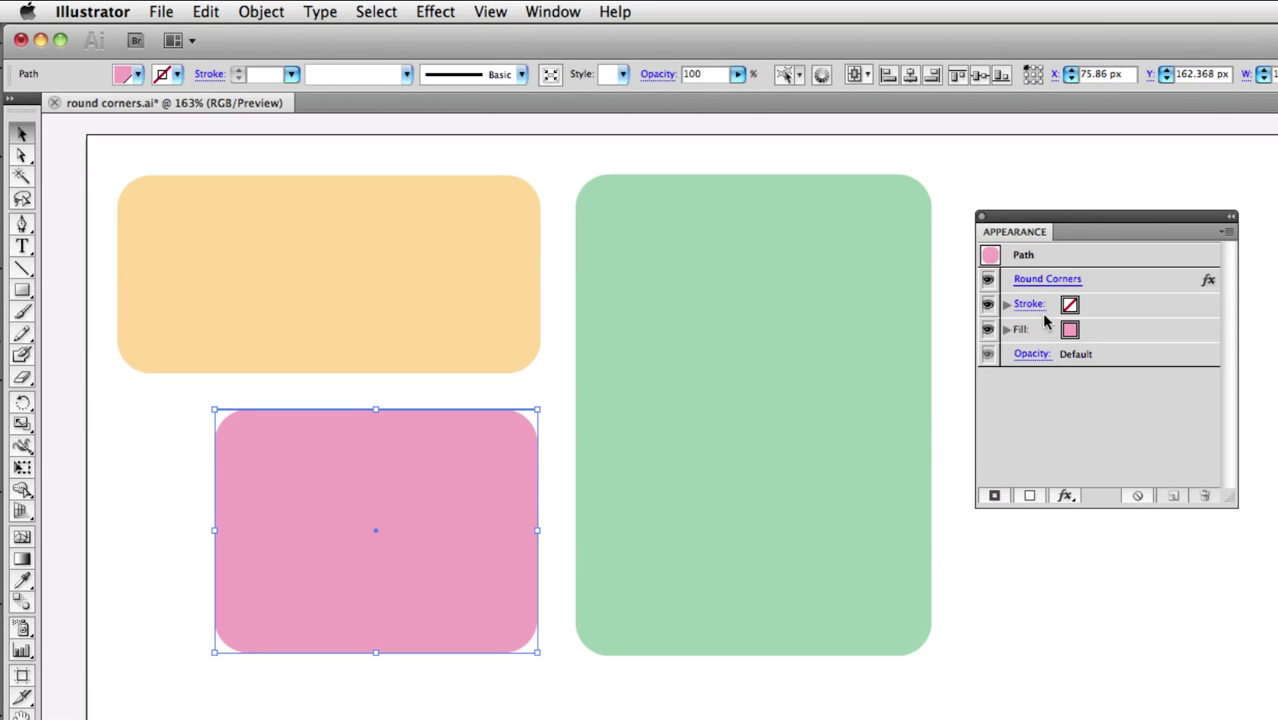
{"action": "left_click", "coordinate": [988, 280]}
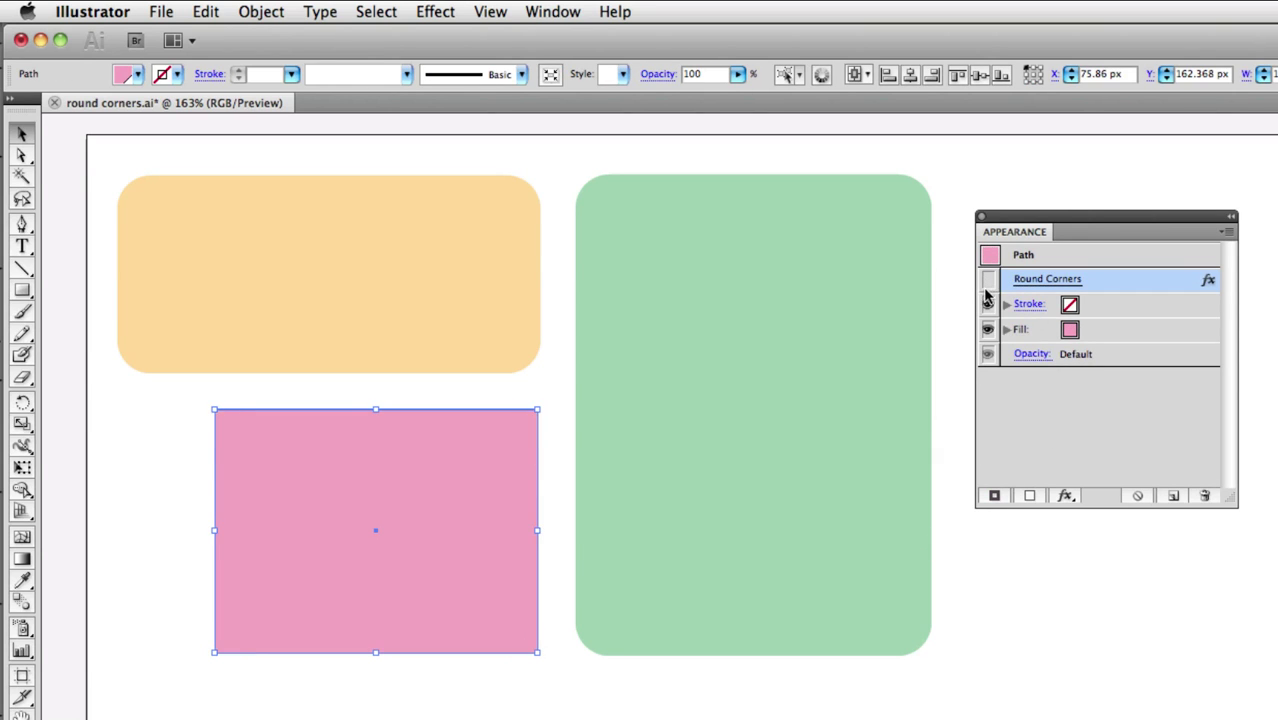
{"action": "left_click", "coordinate": [988, 280]}
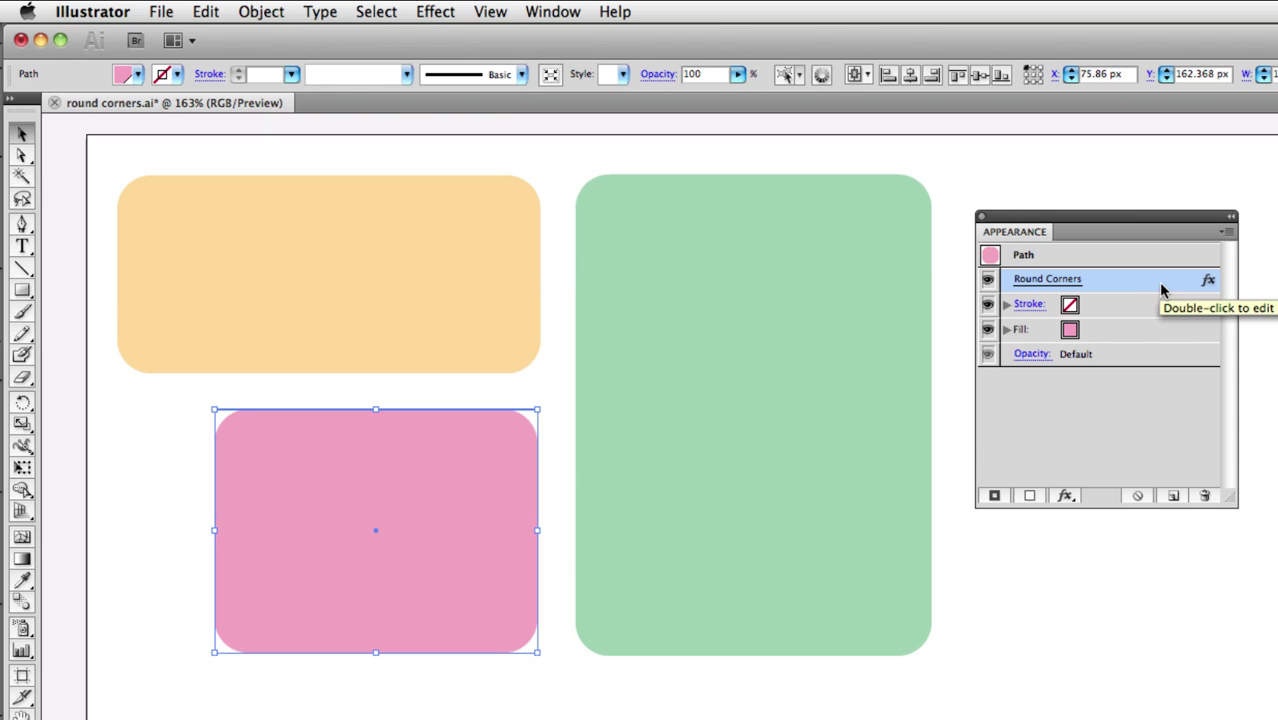
{"action": "left_click", "coordinate": [1206, 496]}
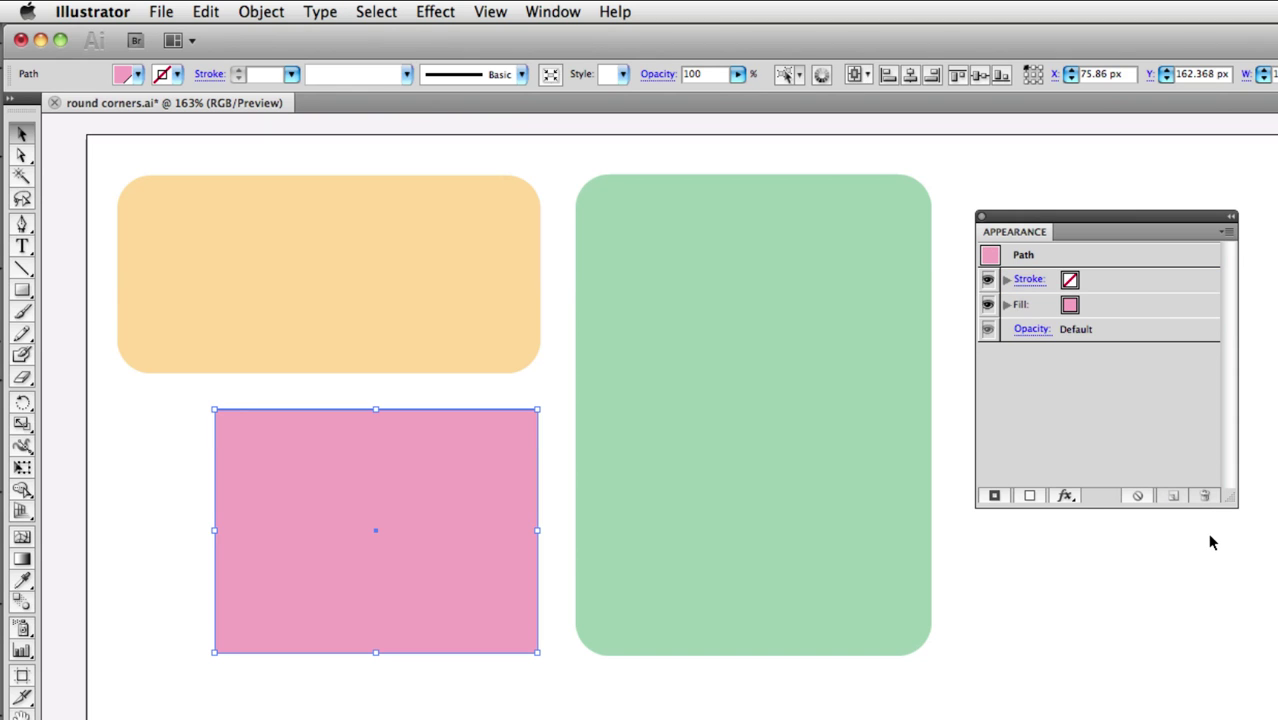
{"action": "key", "text": "ctrl+z"}
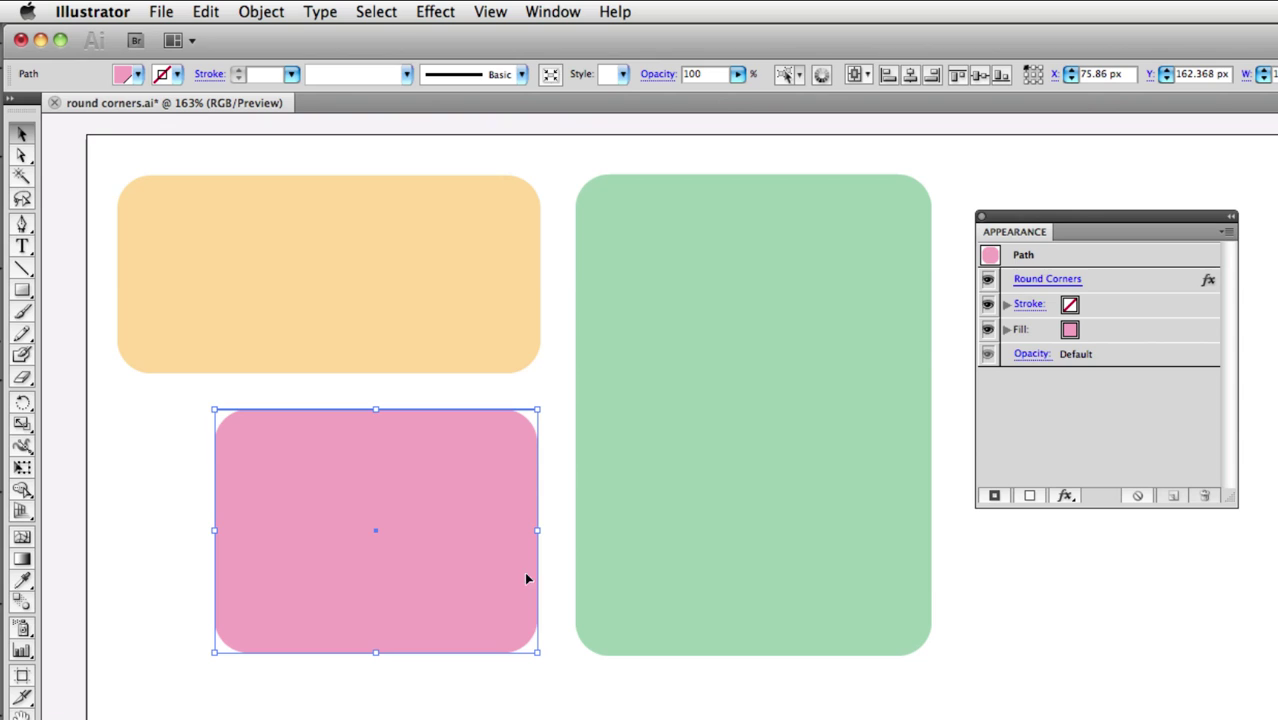
{"action": "left_click", "coordinate": [978, 576]}
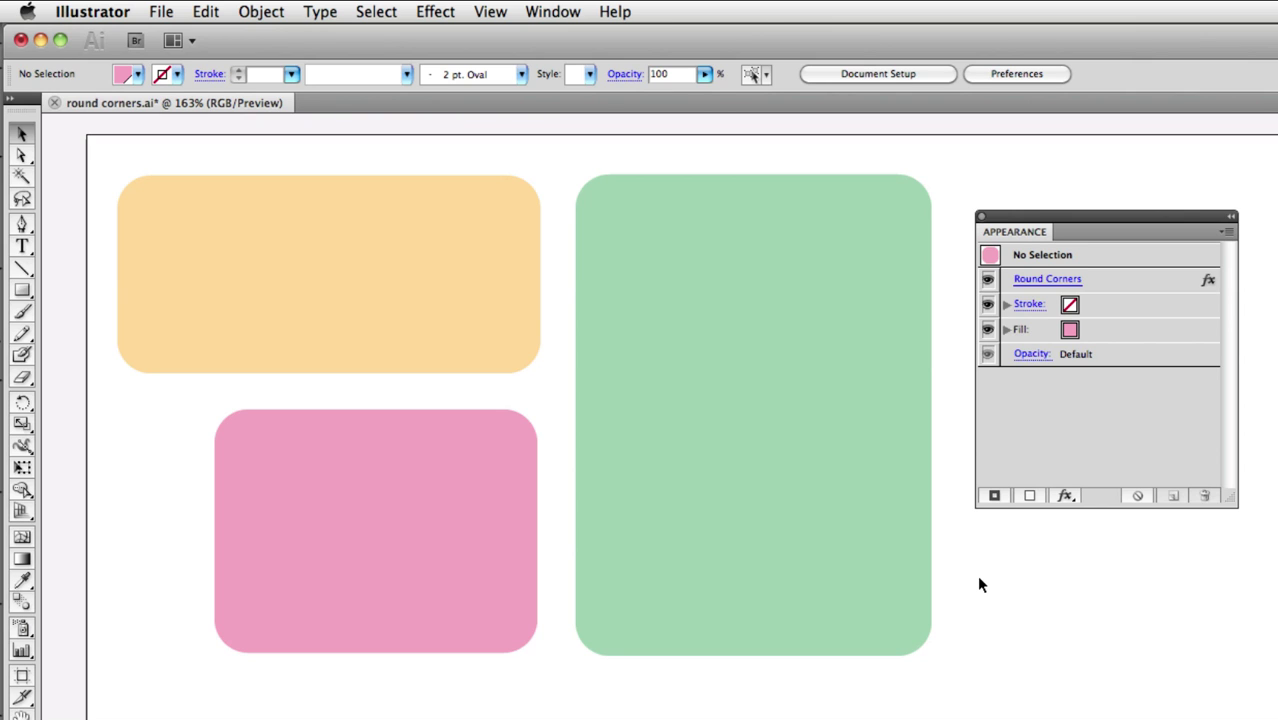
- Check General preferences with Ctrl+K, close them unchanged, and select the pink rectangle
{"action": "key", "text": "ctrl+k"}
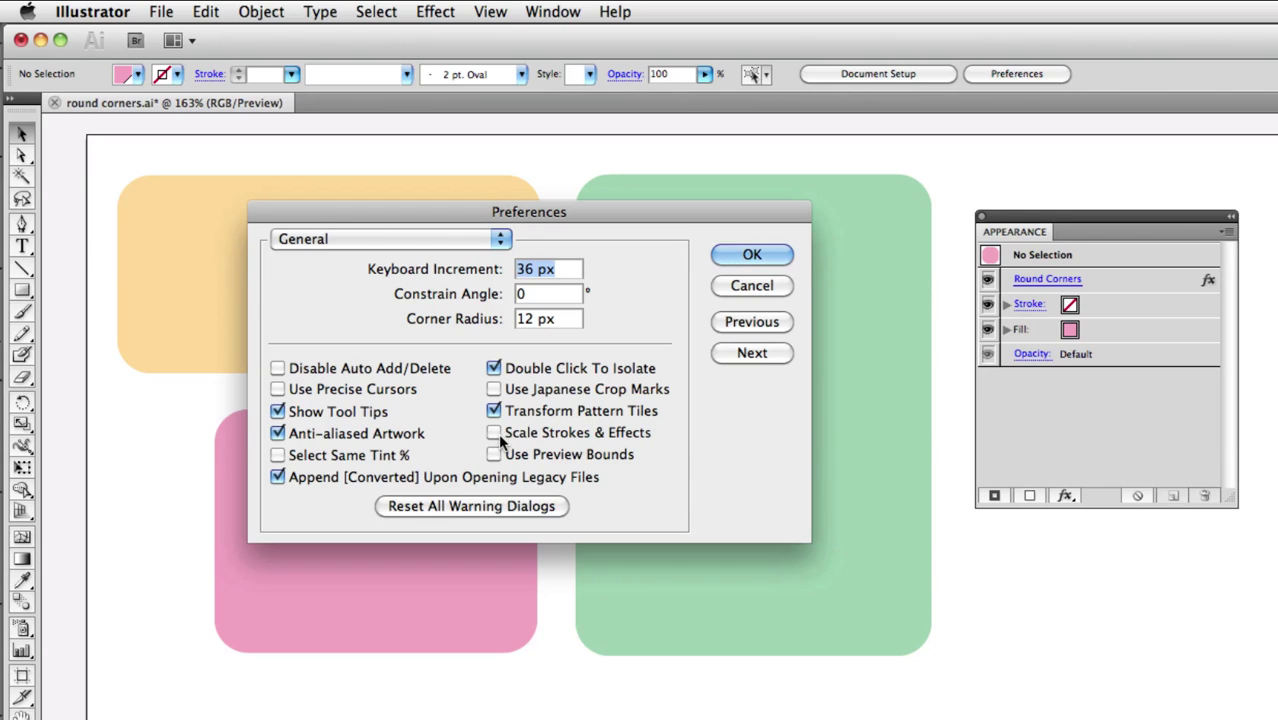
{"action": "key", "text": "Return"}
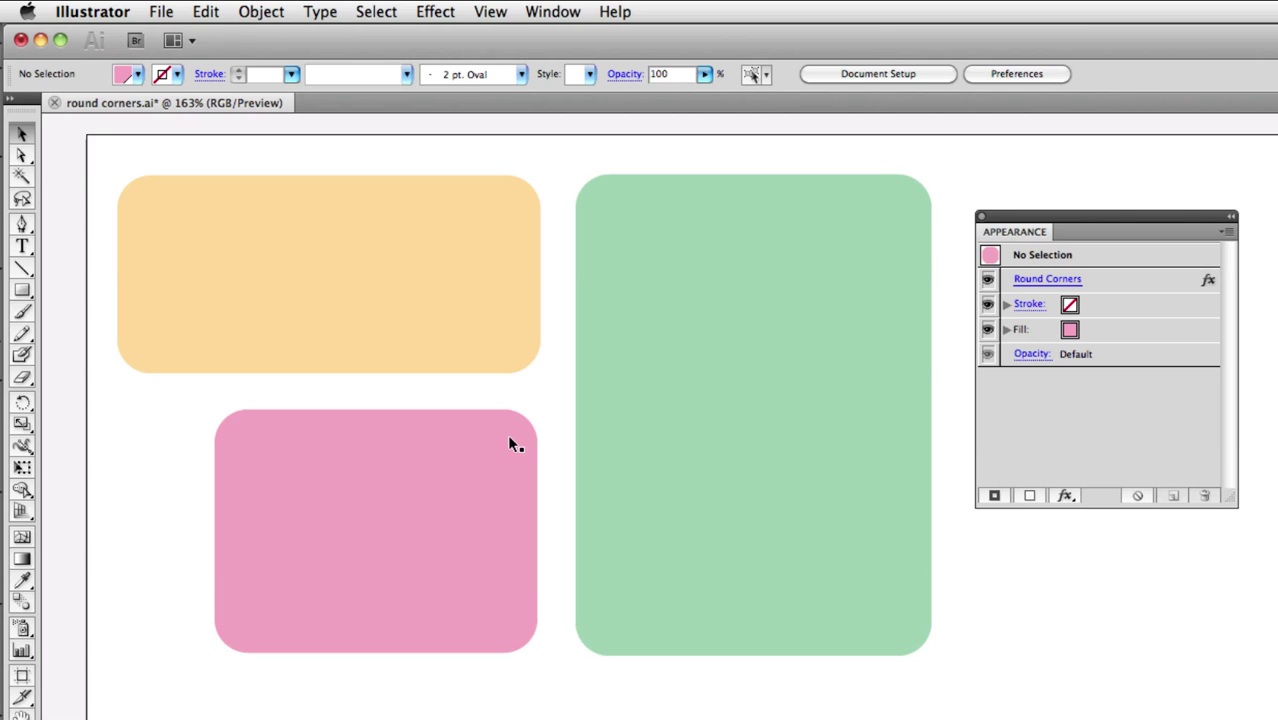
{"action": "left_click", "coordinate": [514, 452]}
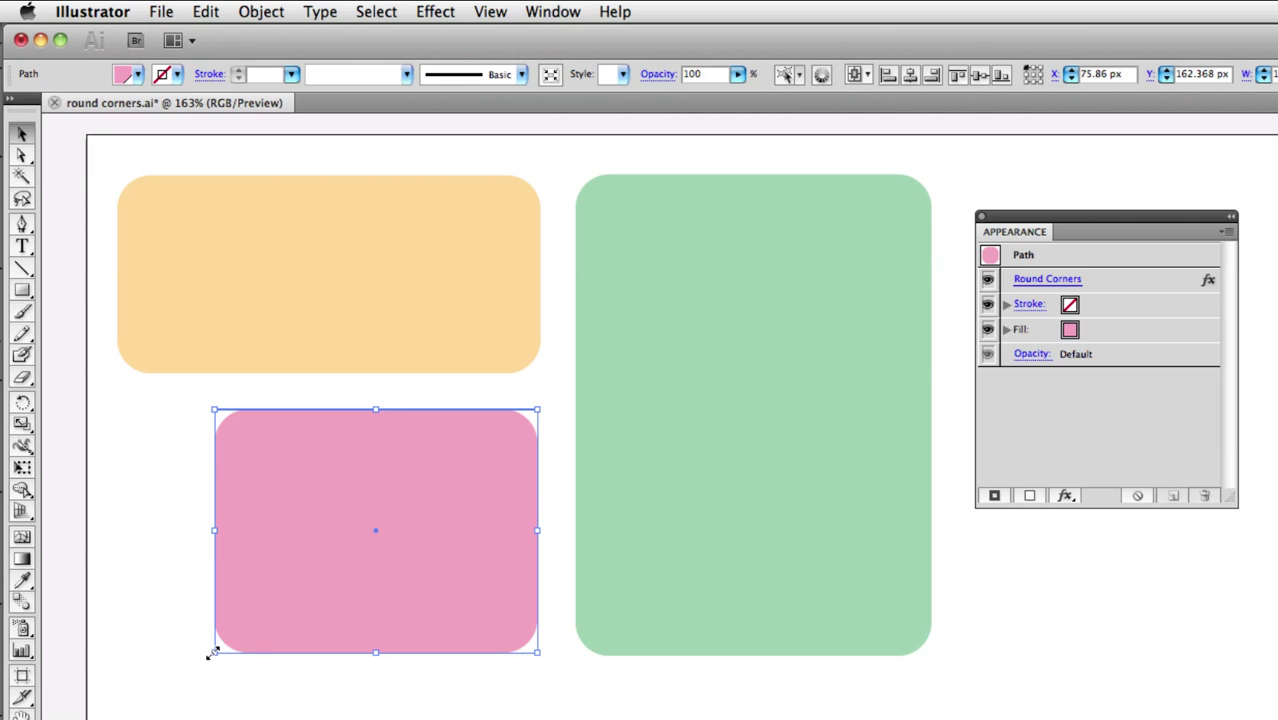
- Shrink the pink rectangle toward its top right, then lower the orange rectangle's top edge
{"action": "left_click_drag", "start_coordinate": [213, 652], "coordinate": [336, 557]}
{"action": "left_click", "coordinate": [339, 650]}
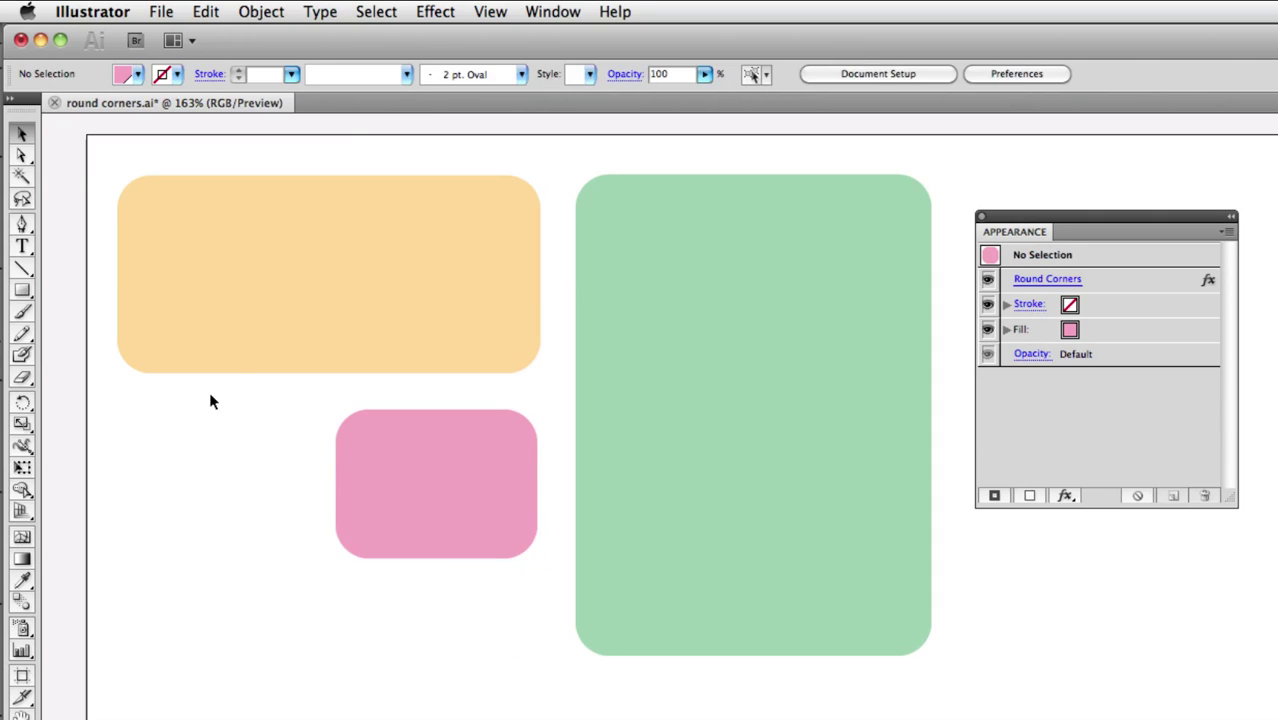
{"action": "left_click", "coordinate": [362, 270]}
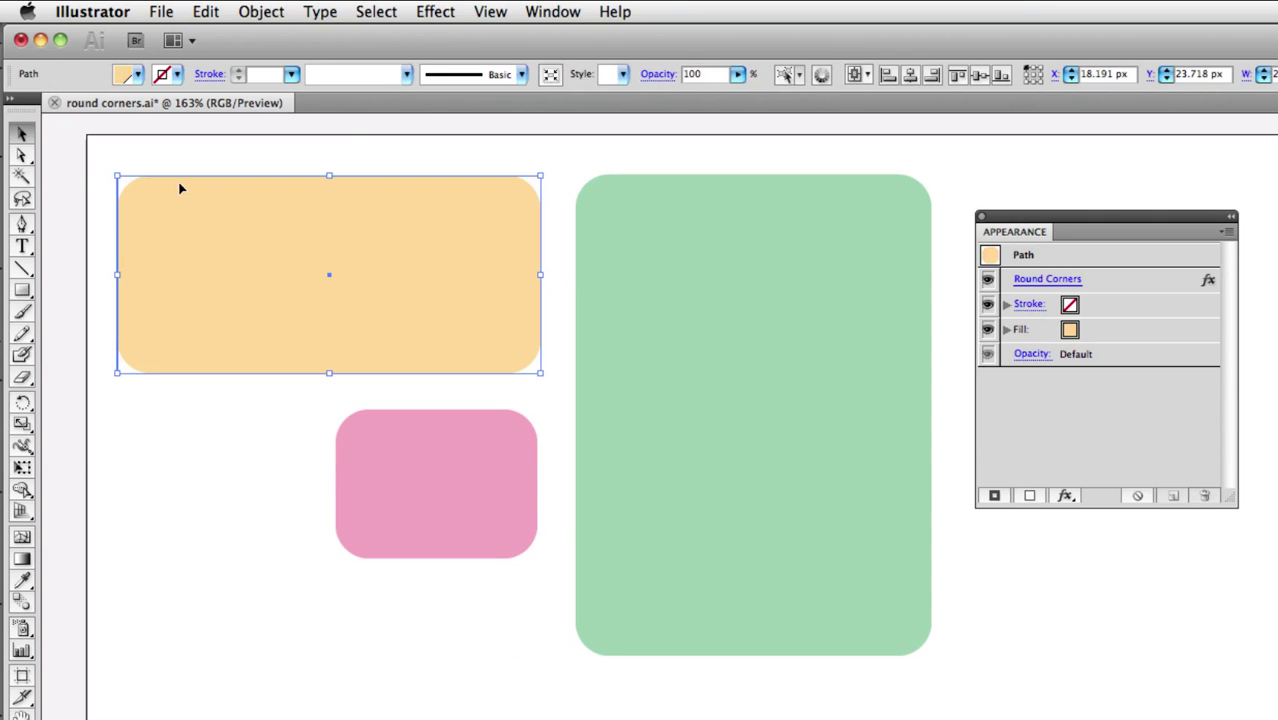
{"action": "left_click", "coordinate": [327, 171]}
{"action": "left_click_drag", "start_coordinate": [329, 175], "coordinate": [330, 247]}
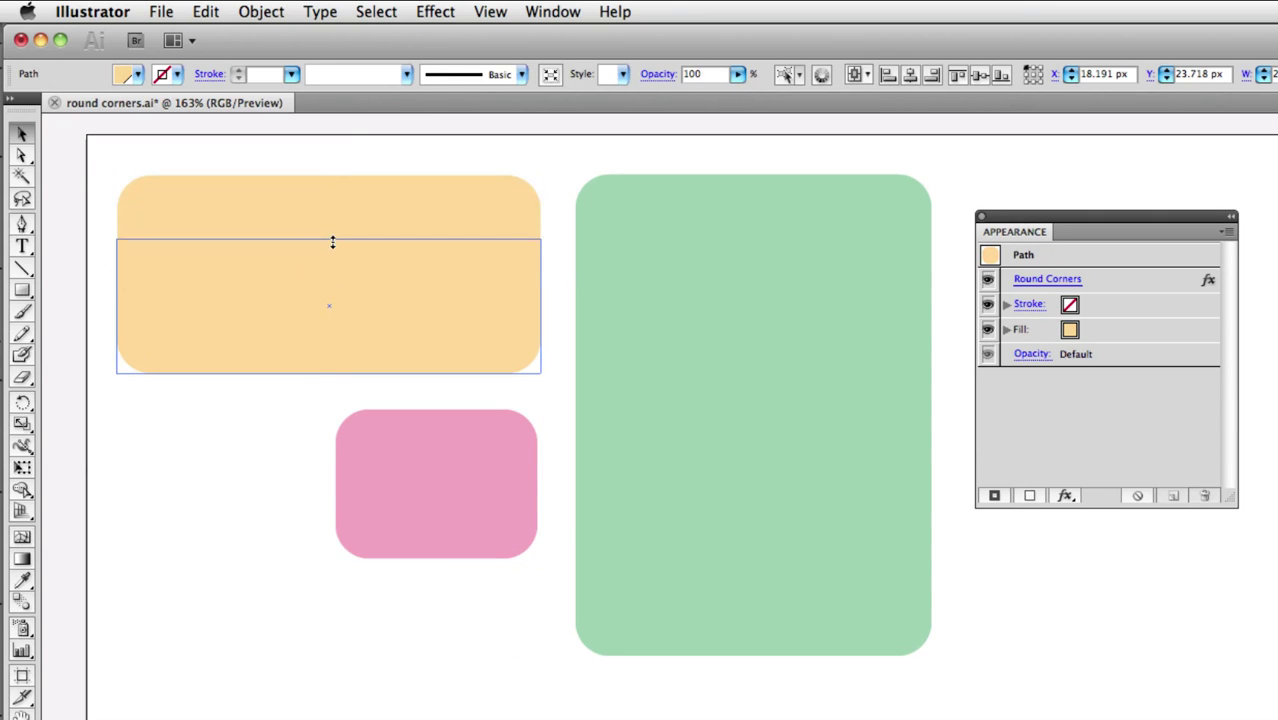
{"action": "left_click", "coordinate": [370, 180]}
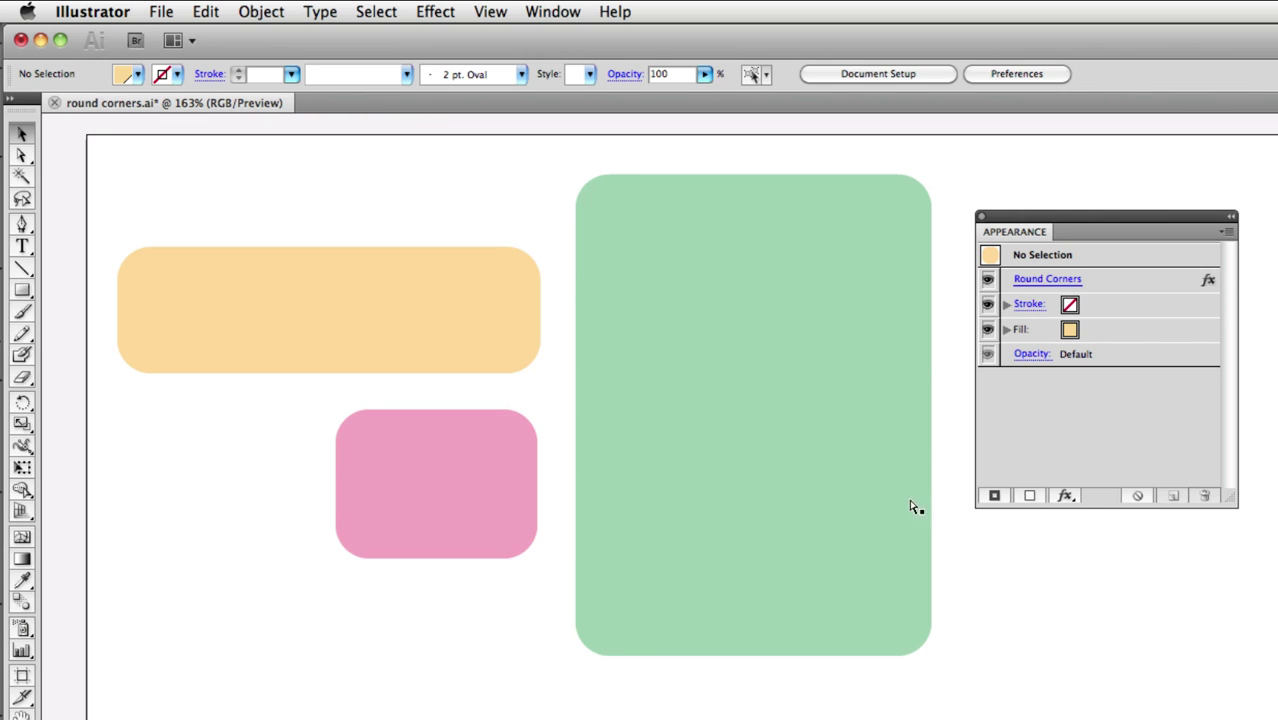
{"action": "key", "text": "ctrl+y"}
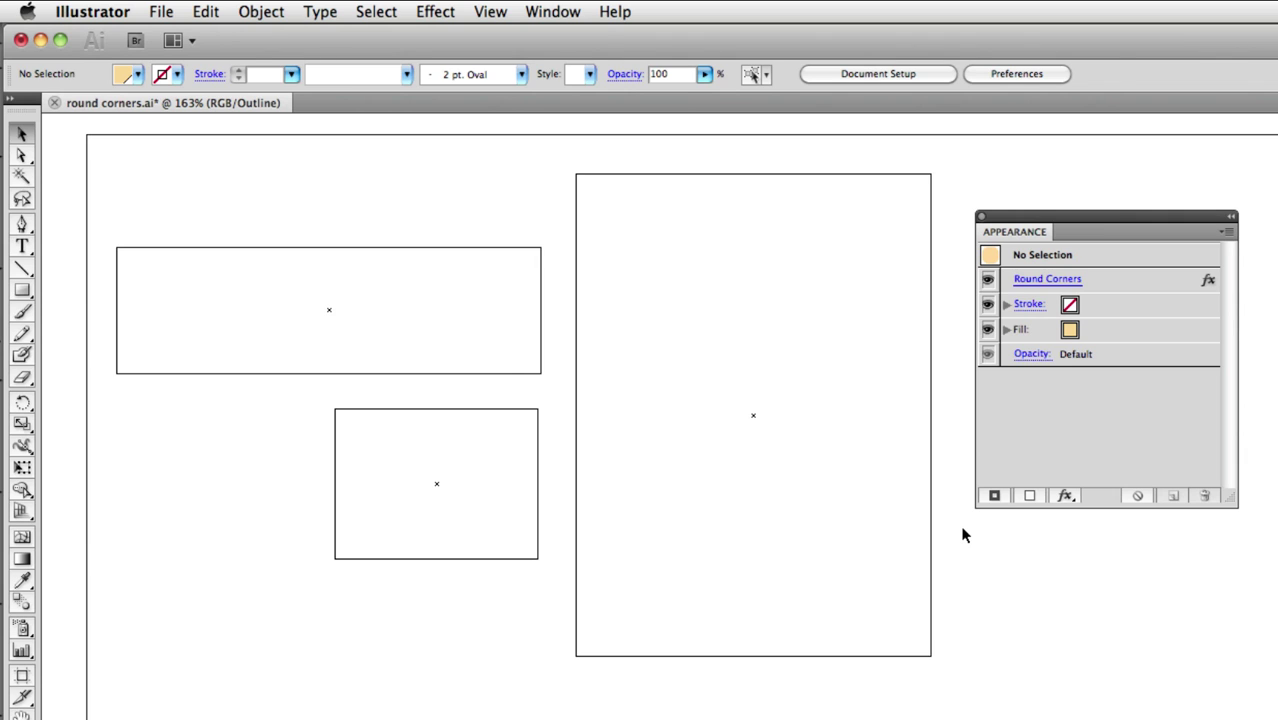
{"action": "key", "text": "ctrl+y"}
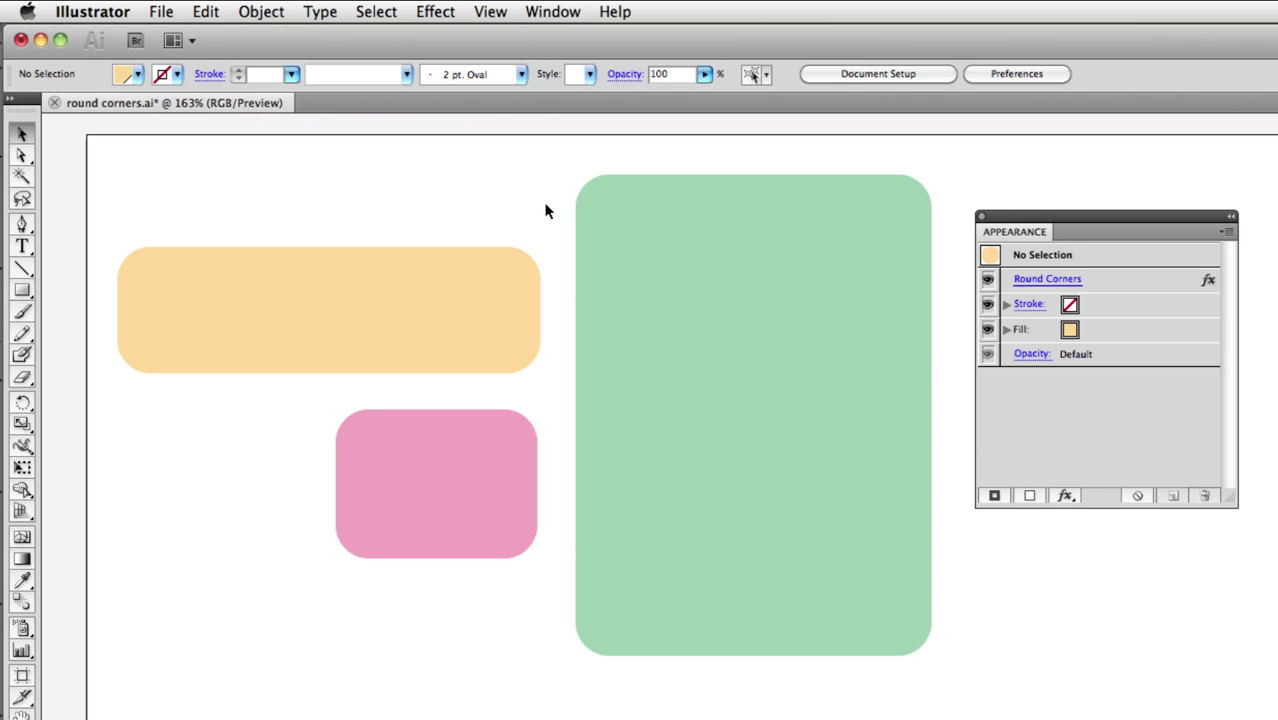
- Select all three rectangles and run Object > Expand Appearance on them
{"action": "key", "text": "super+a"}
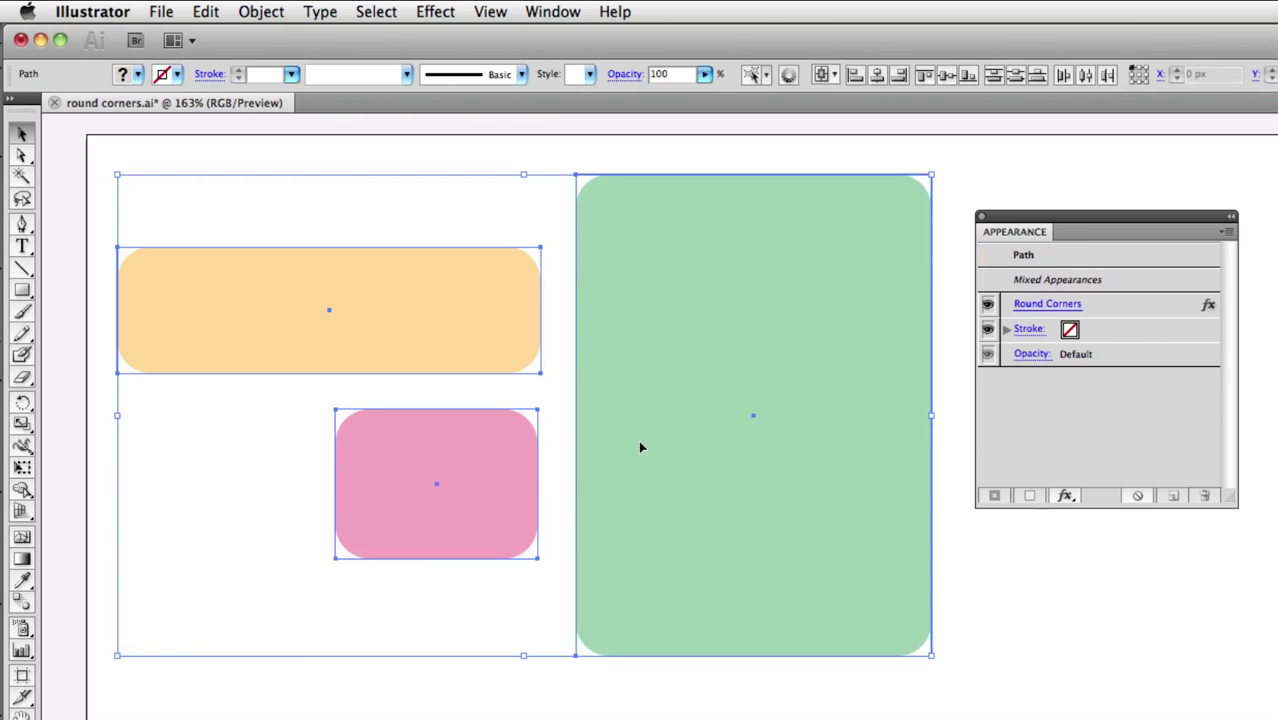
{"action": "left_click", "coordinate": [268, 14]}
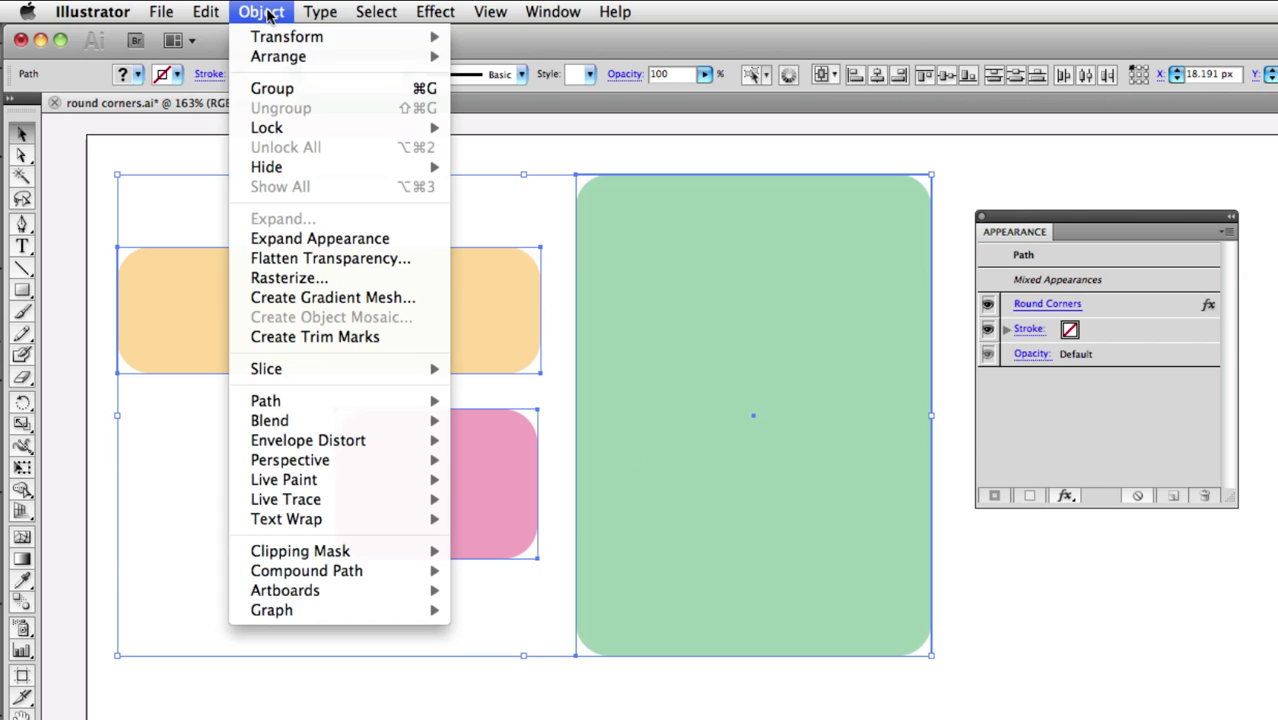
{"action": "left_click", "coordinate": [239, 247]}
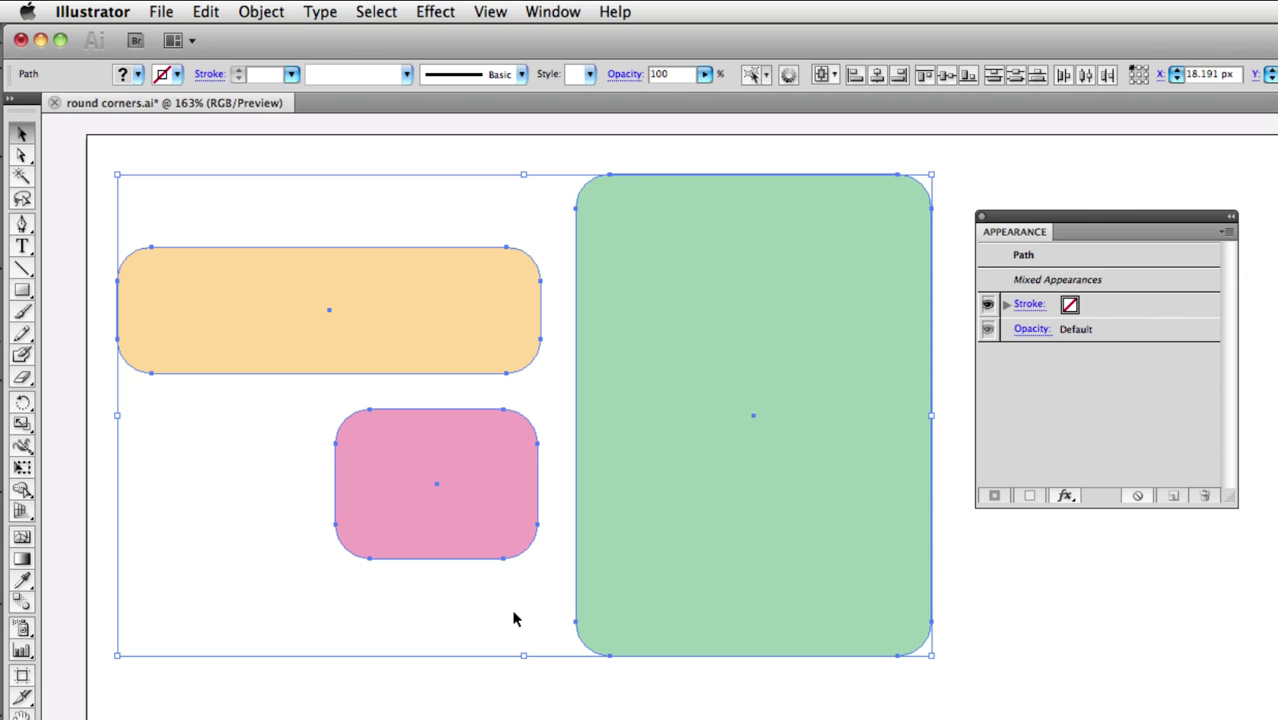
{"action": "key", "text": "ctrl+y"}
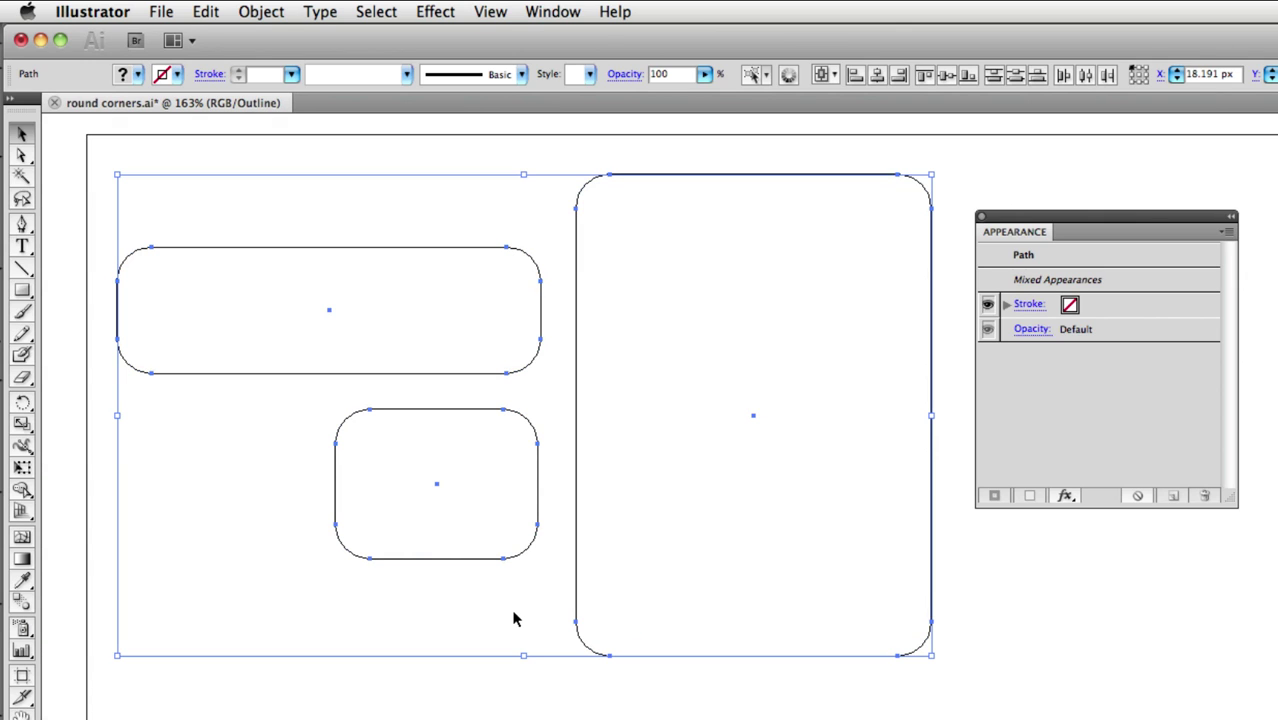
{"action": "key", "text": "ctrl+shift+b"}
{"action": "key", "text": "ctrl+y"}
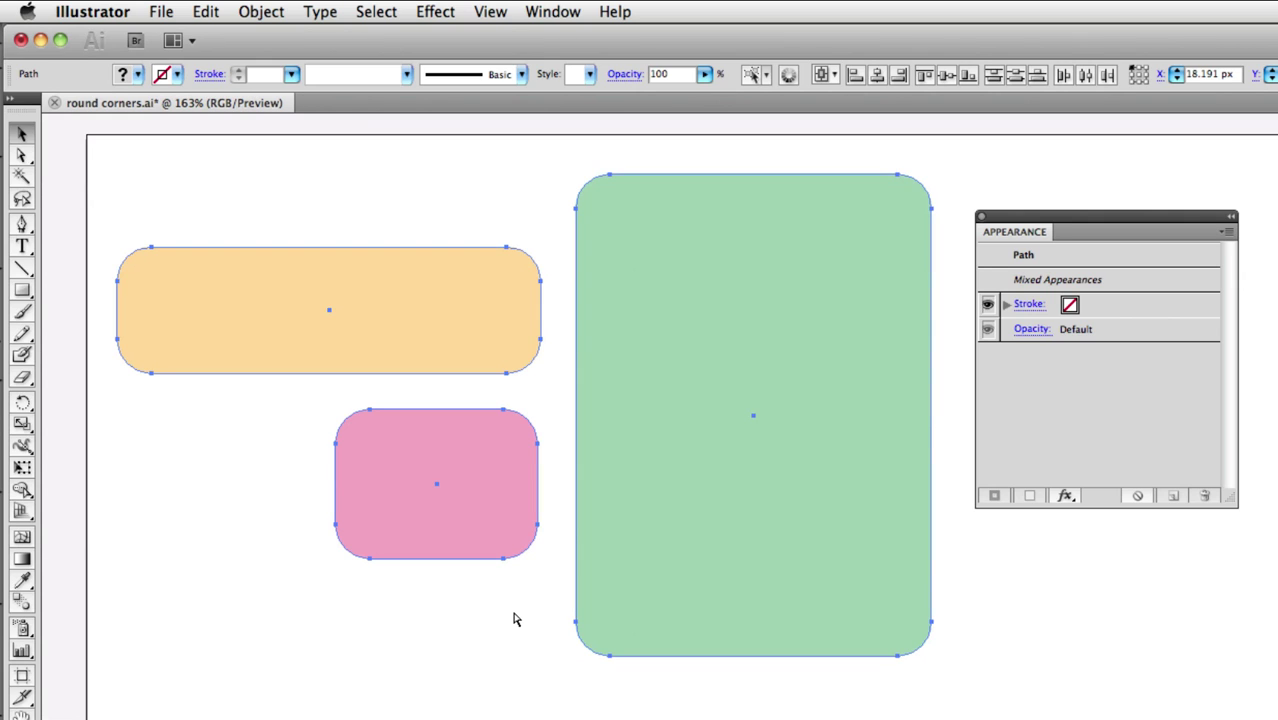
{"action": "key", "text": "ctrl+shift+b"}
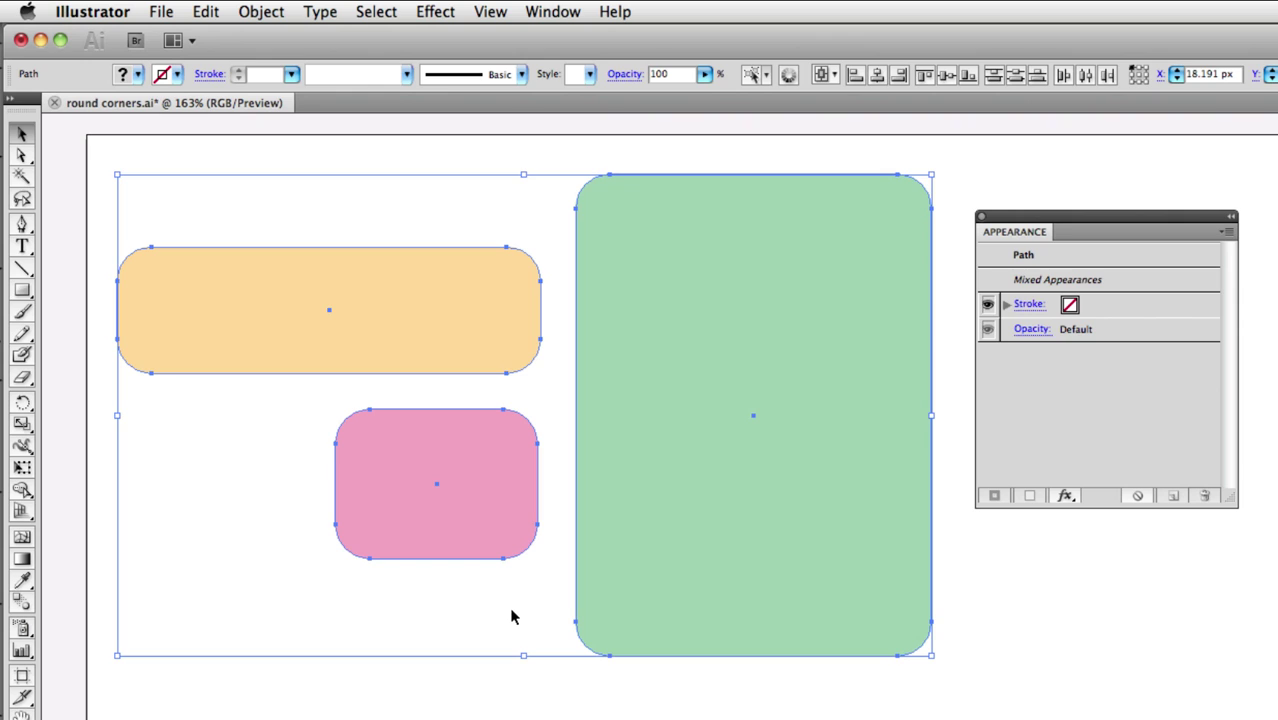
{"action": "mouse_move", "coordinate": [540, 605]}
{"action": "left_mouse_down"}
{"action": "mouse_move", "coordinate": [584, 640]}
{"action": "mouse_move", "coordinate": [918, 622]}
{"action": "left_mouse_up"}
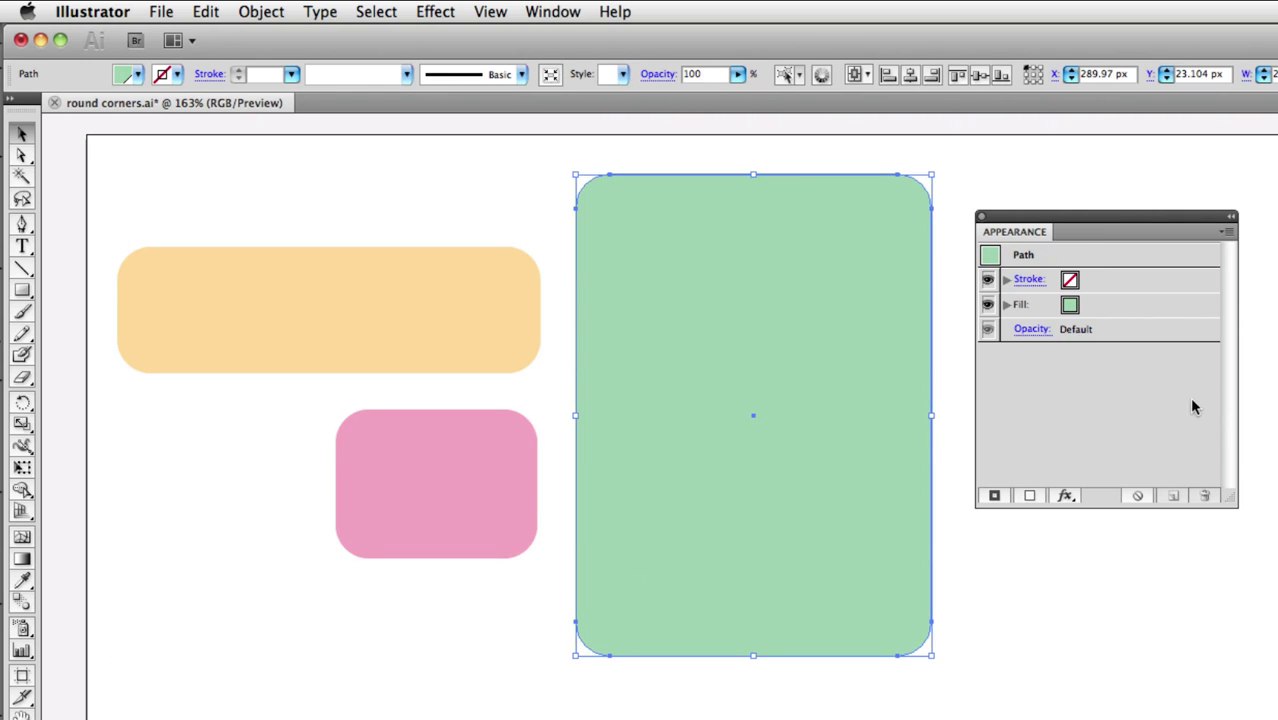